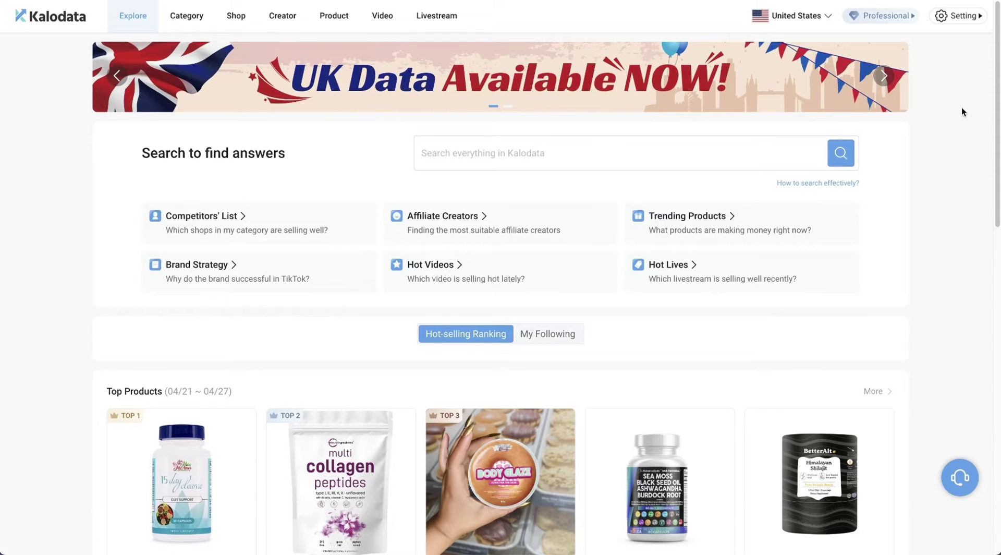
Scroll around the starting page to look it over
left_click_drag(990, 73, 990, 204)
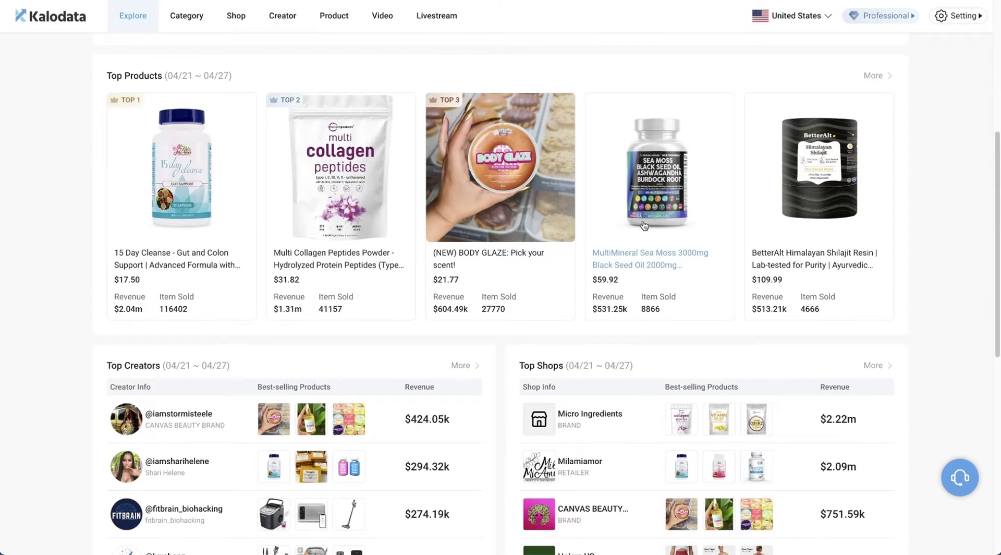
scroll(652, 219, "down", 5)
mouse_move(341, 174)
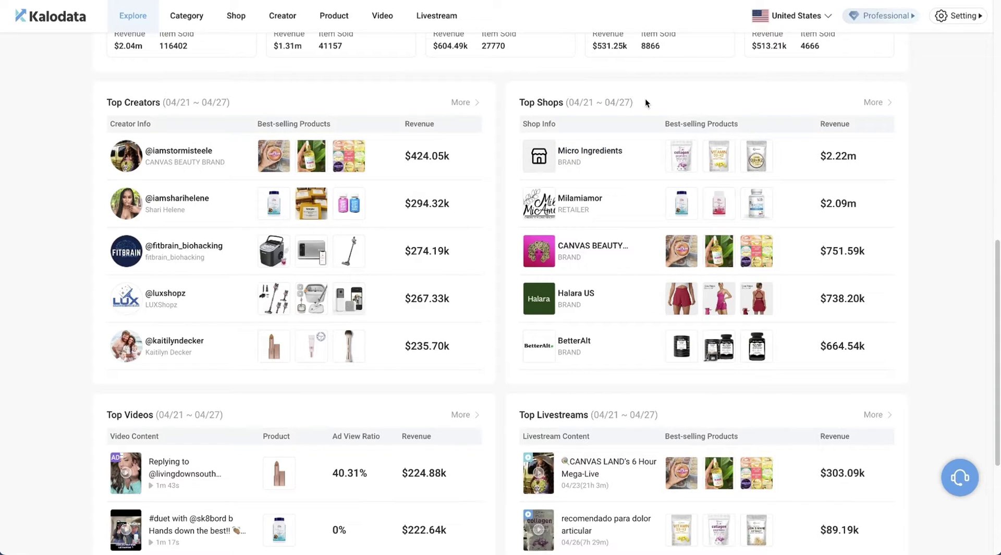
scroll(646, 103, "down", 4)
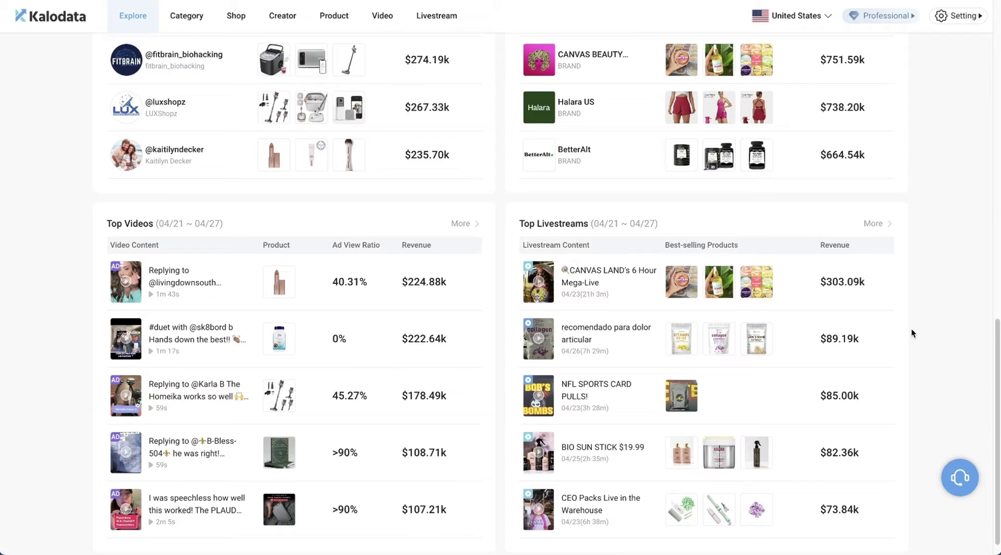
scroll(912, 328, "up", 10)
scroll(912, 329, "up", 3)
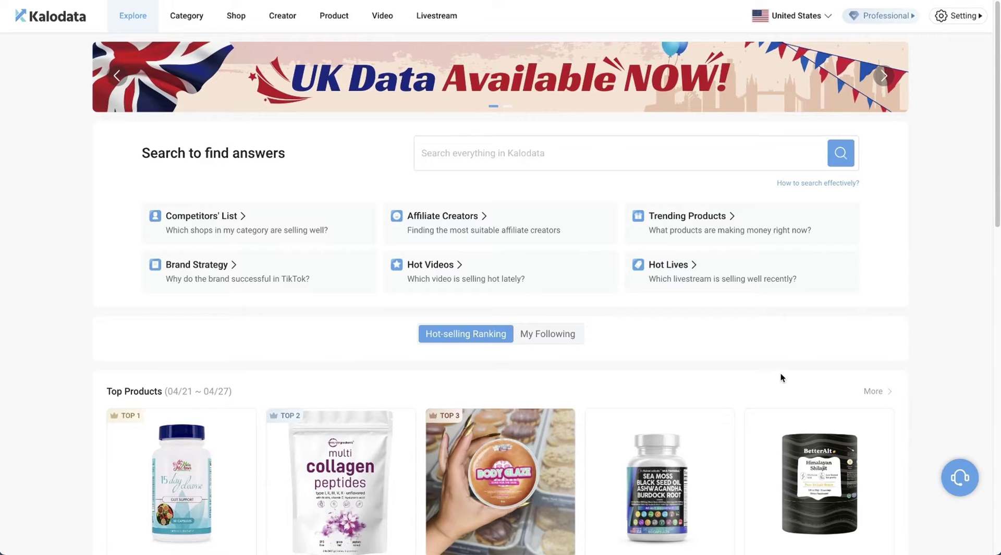
scroll(663, 384, "down", 2)
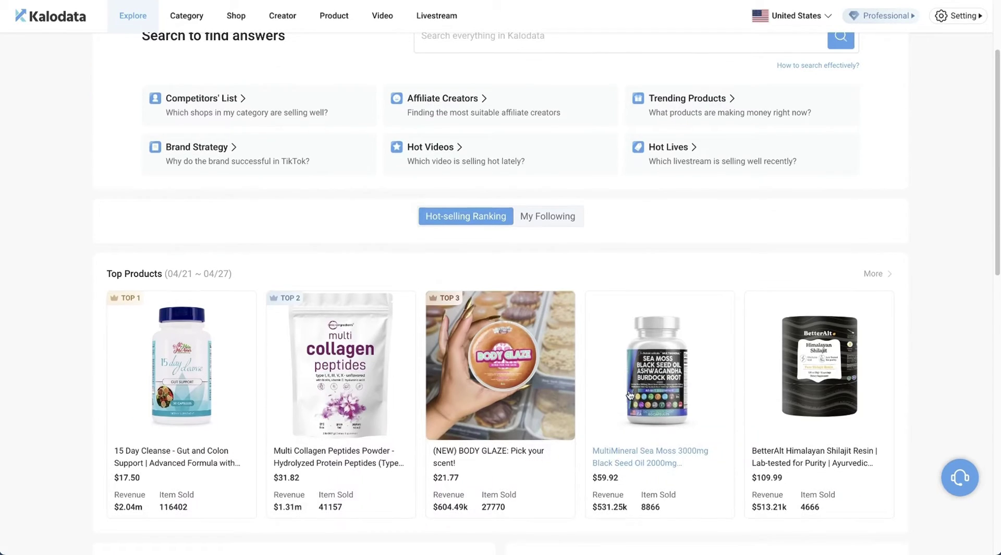
scroll(586, 301, "up", 2)
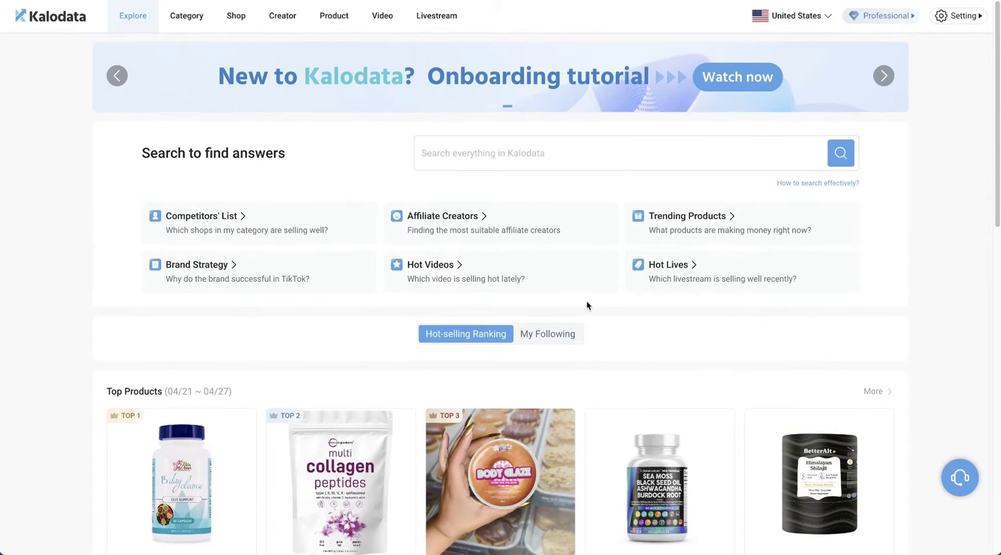
Open the Product ranking and browse the list led by 15 Day Cleanse (135.26k sold)
left_click(337, 17)
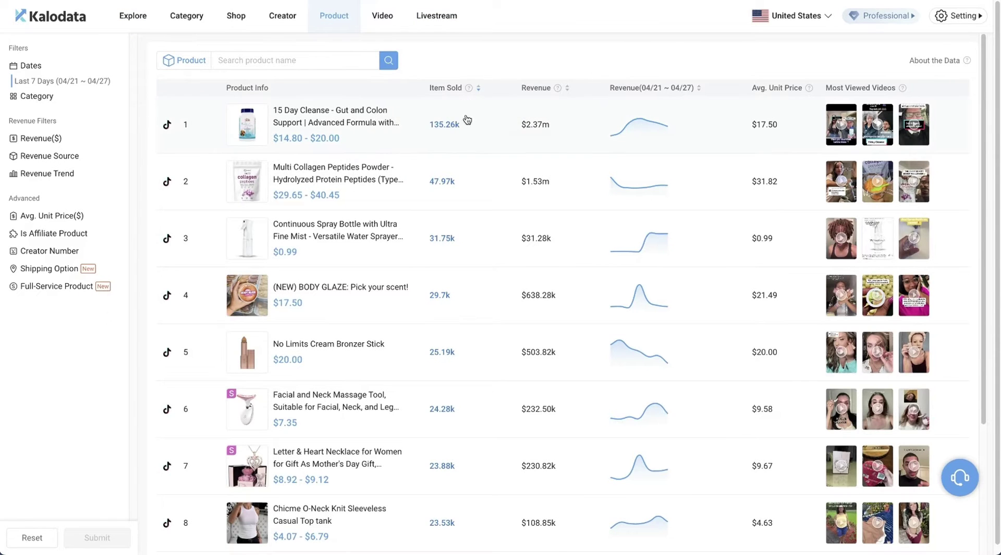
scroll(477, 136, "down", 3)
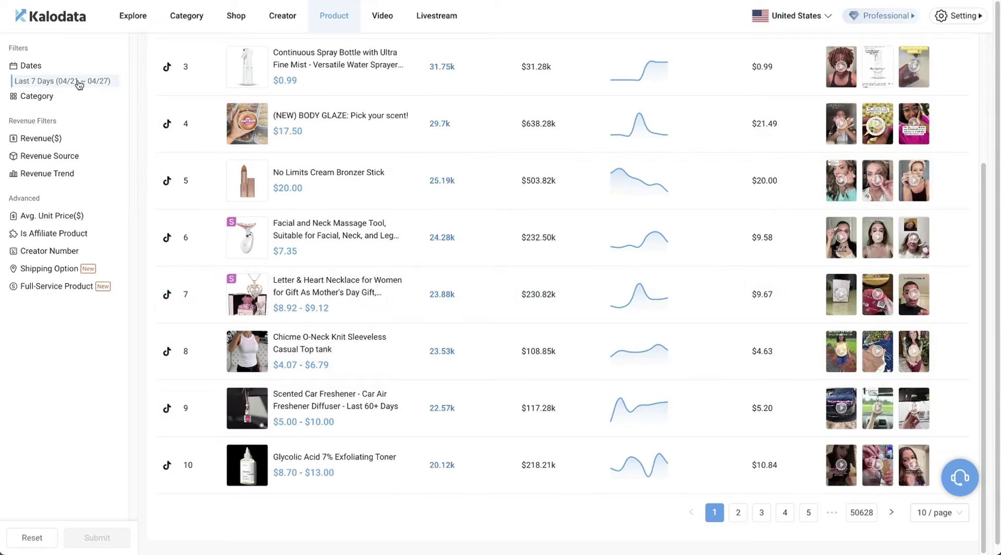
scroll(471, 58, "up", 3)
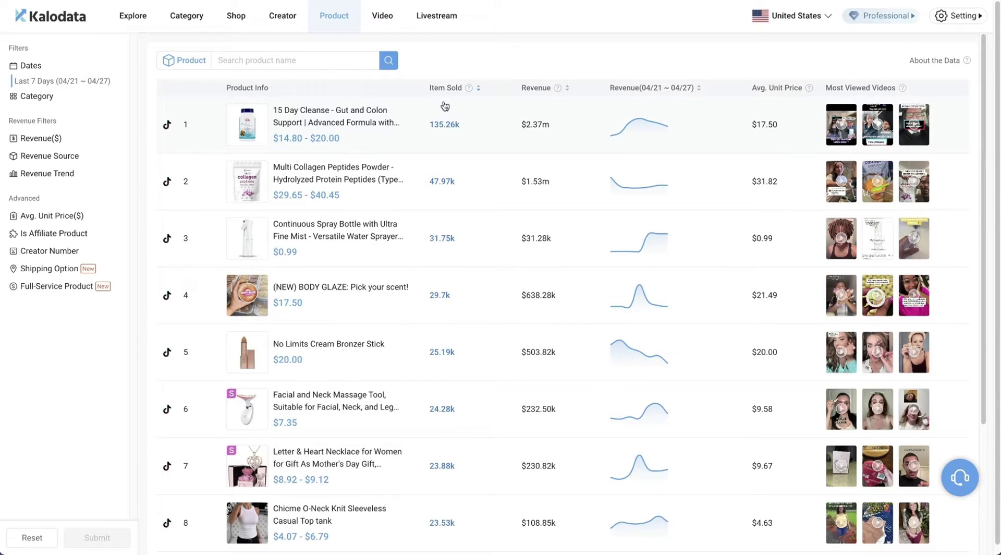
scroll(532, 92, "down", 1)
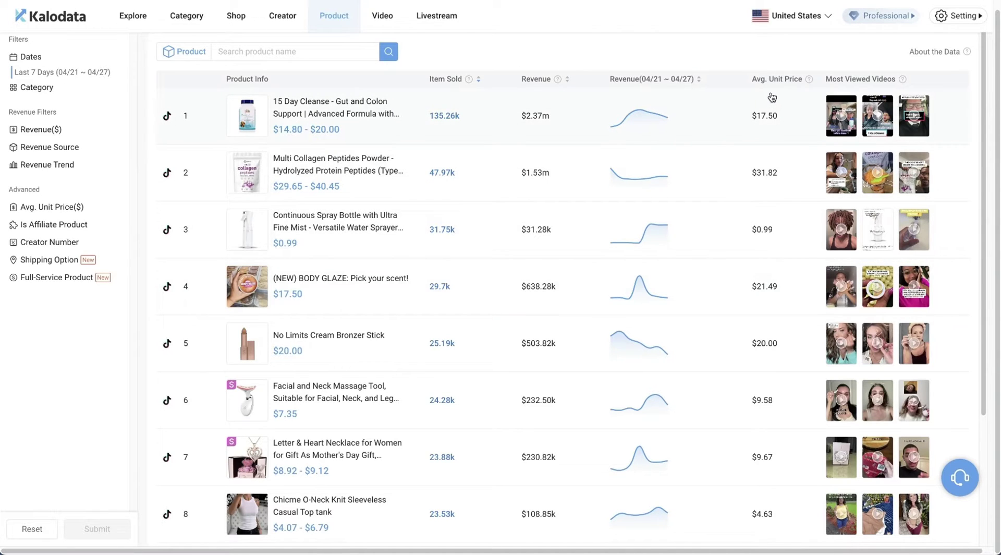
mouse_move(841, 184)
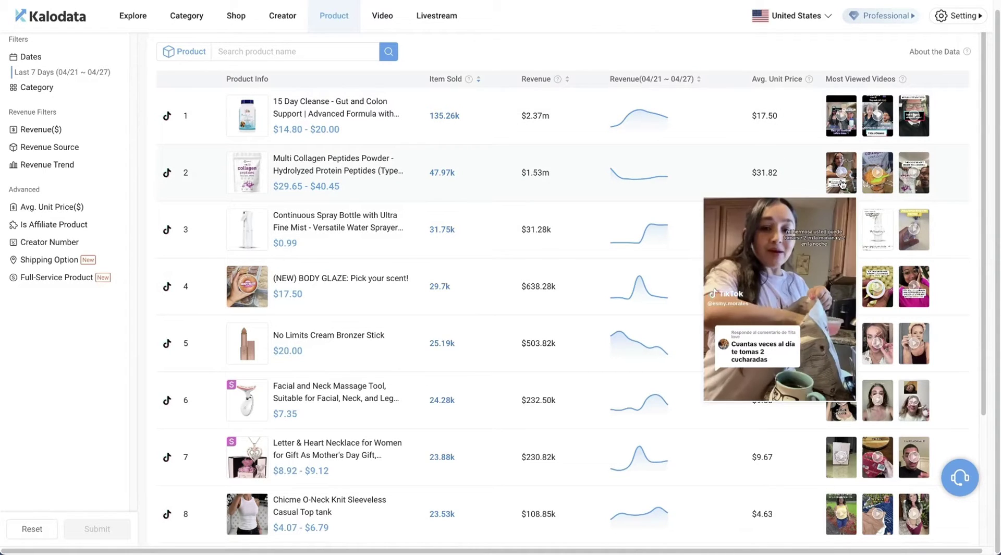
mouse_move(889, 182)
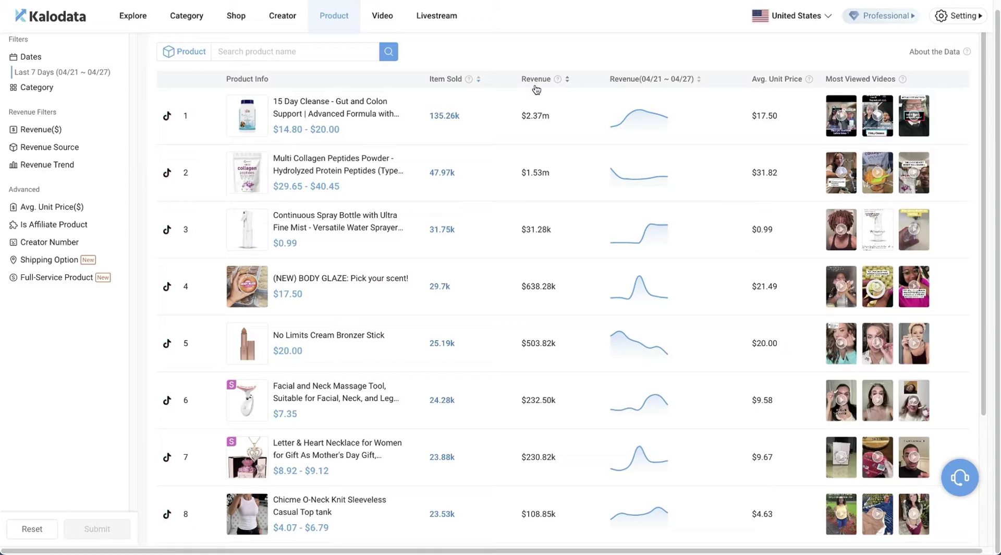
scroll(584, 162, "down", 2)
scroll(584, 165, "down", 3)
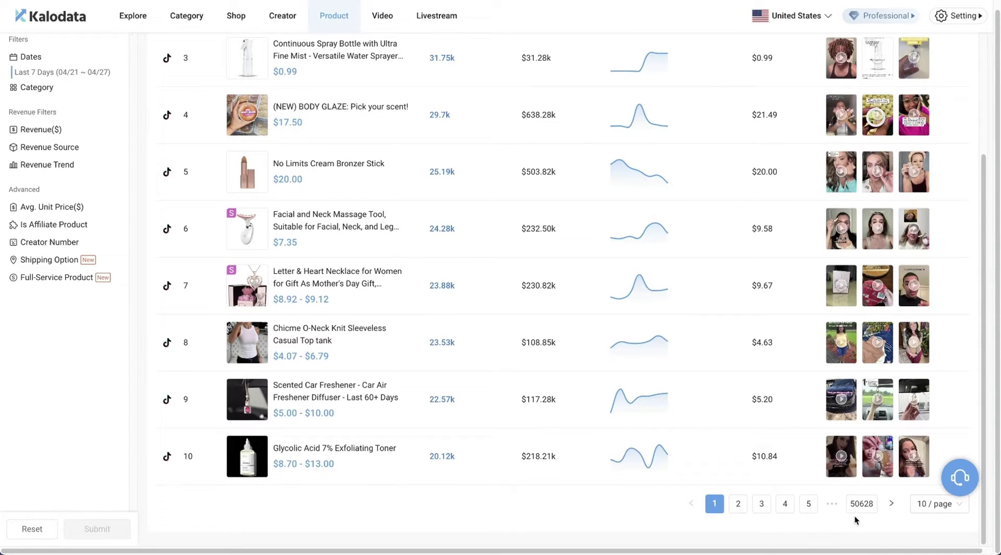
scroll(161, 380, "up", 5)
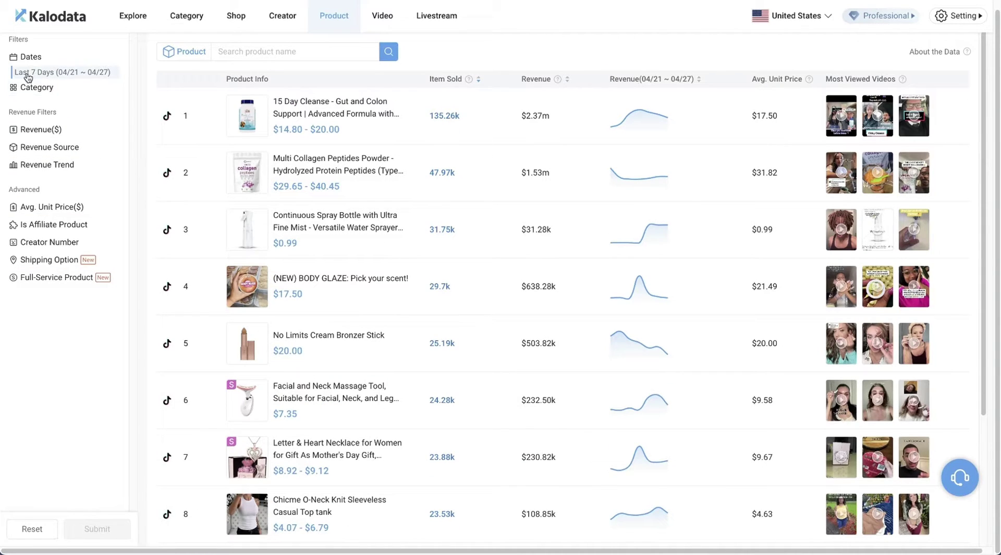
Filter products to Last 30 Days (03/29–04/27) and the Pet Supplies category with all subcategories
left_click(63, 77)
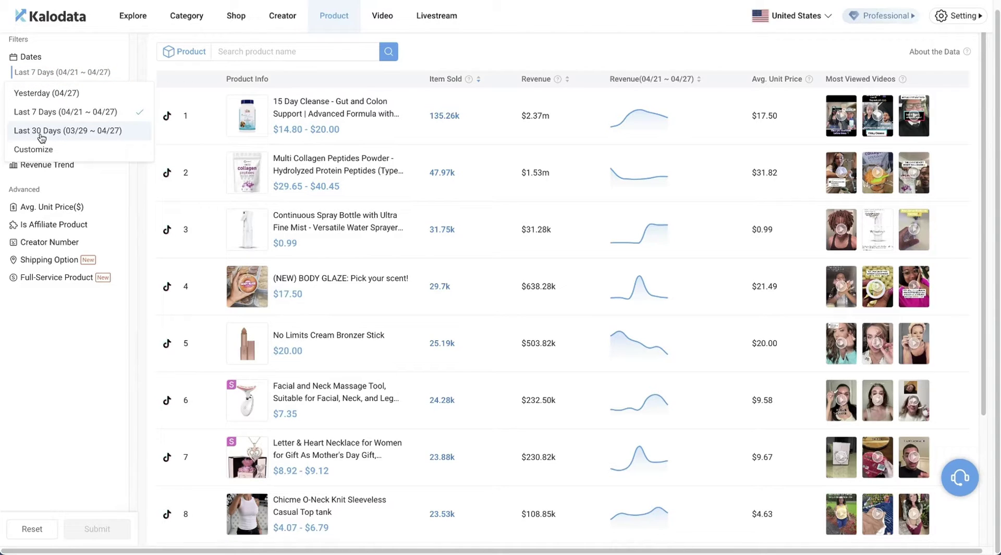
left_click(41, 133)
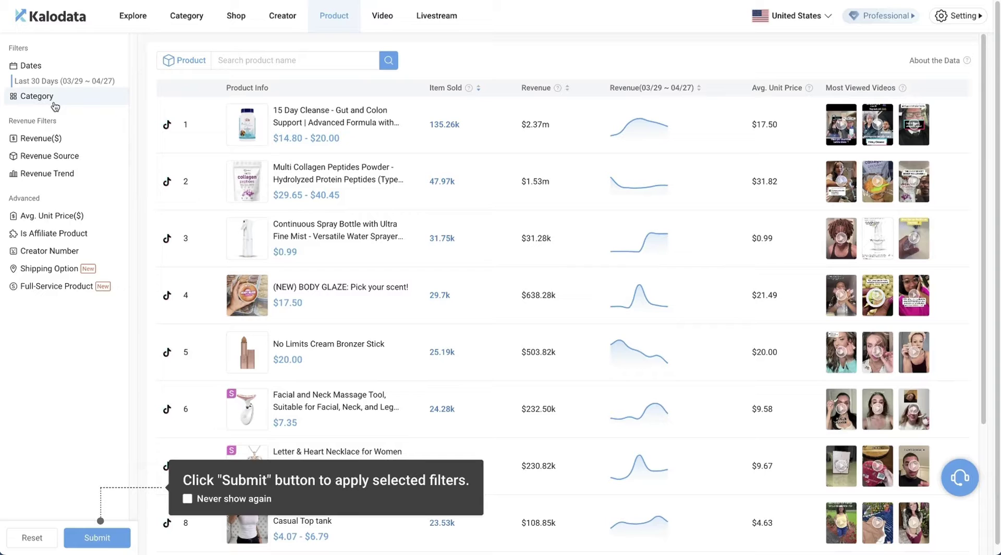
left_click(51, 100)
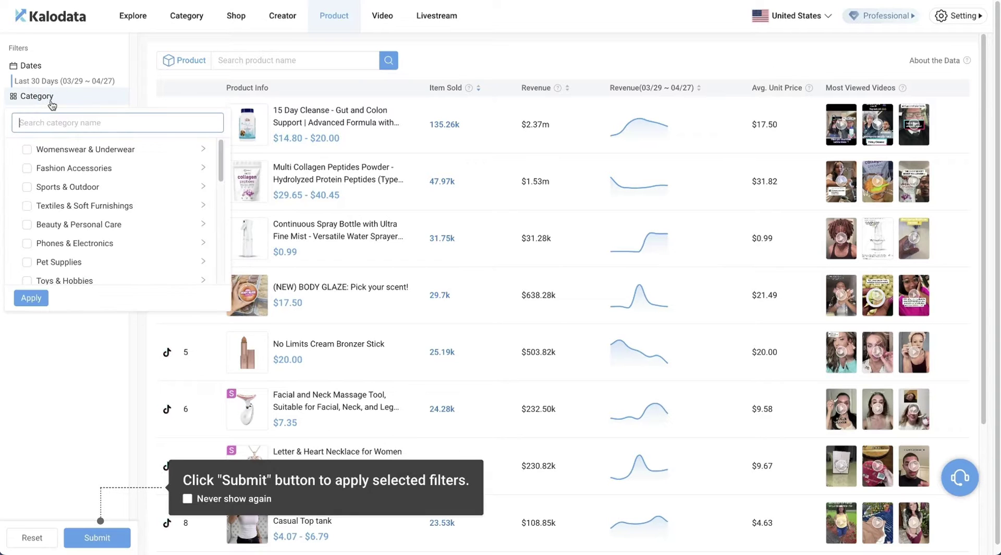
mouse_move(112, 174)
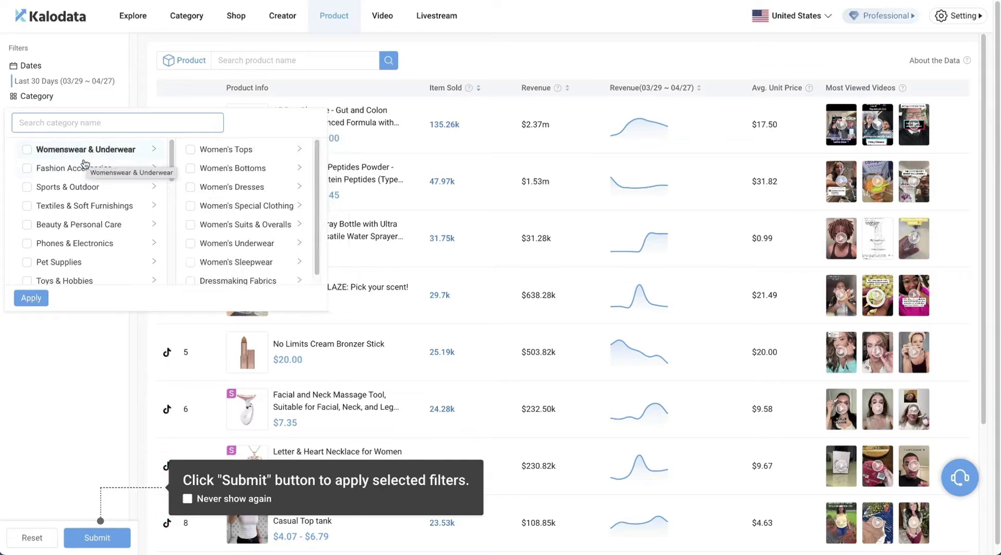
mouse_move(85, 196)
scroll(85, 196, "down", 3)
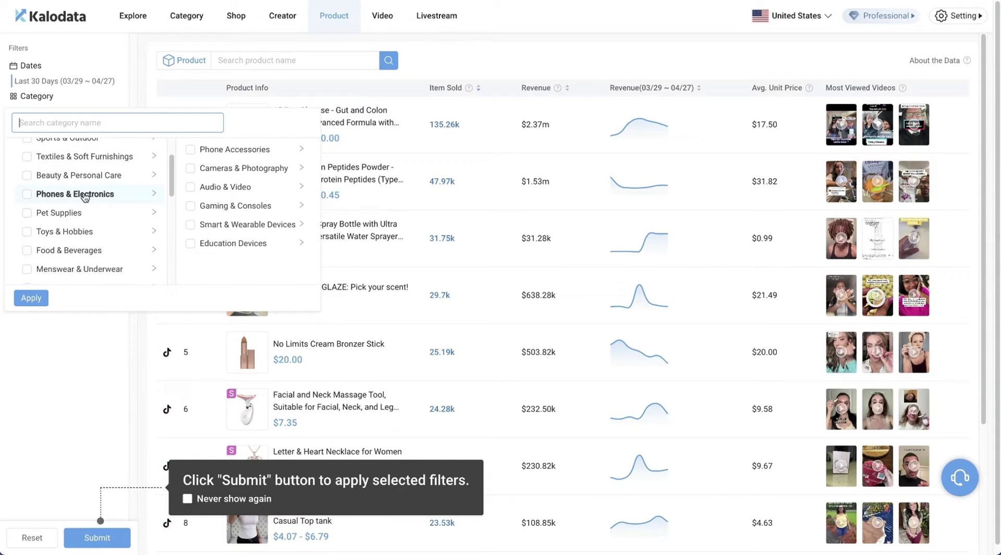
scroll(85, 196, "down", 2)
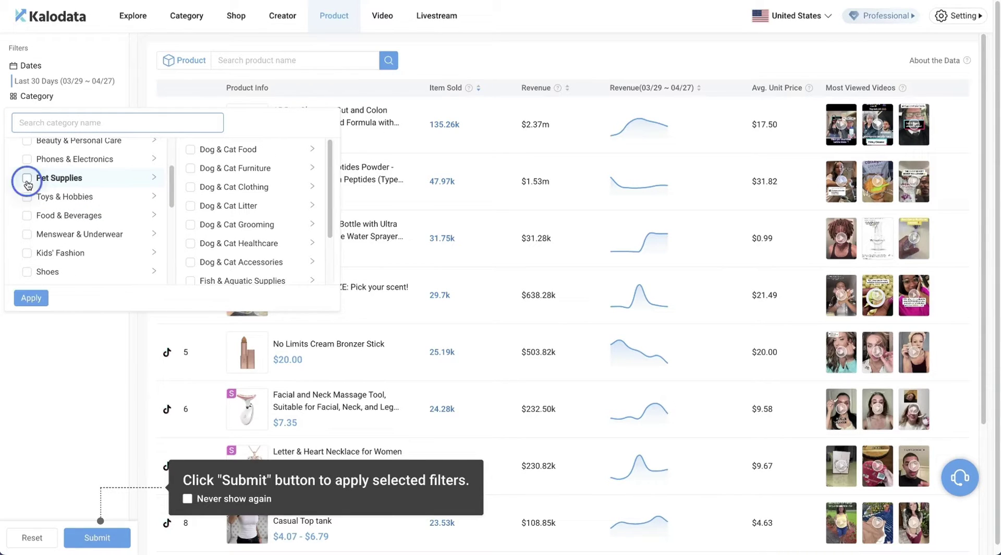
left_click(28, 178)
double_click(31, 297)
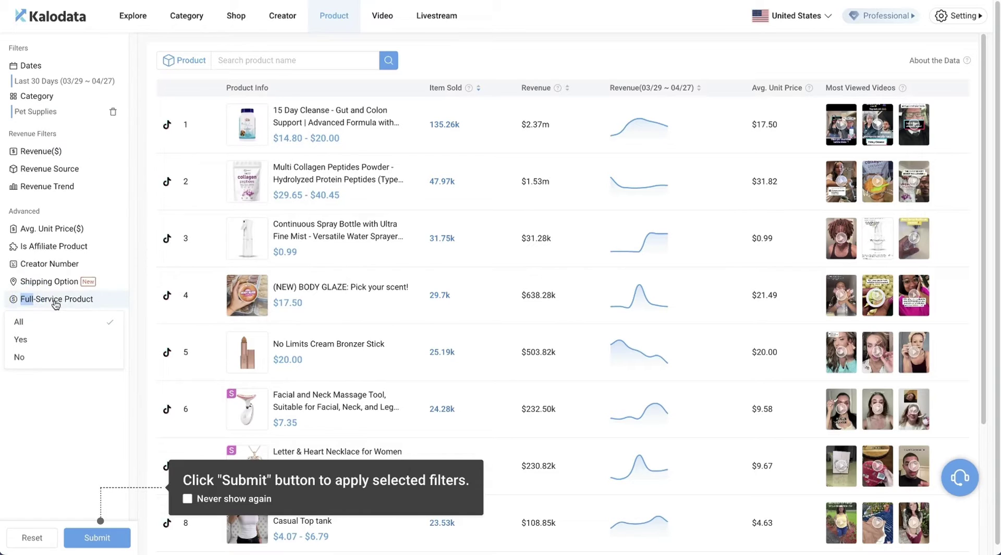
left_click(169, 229)
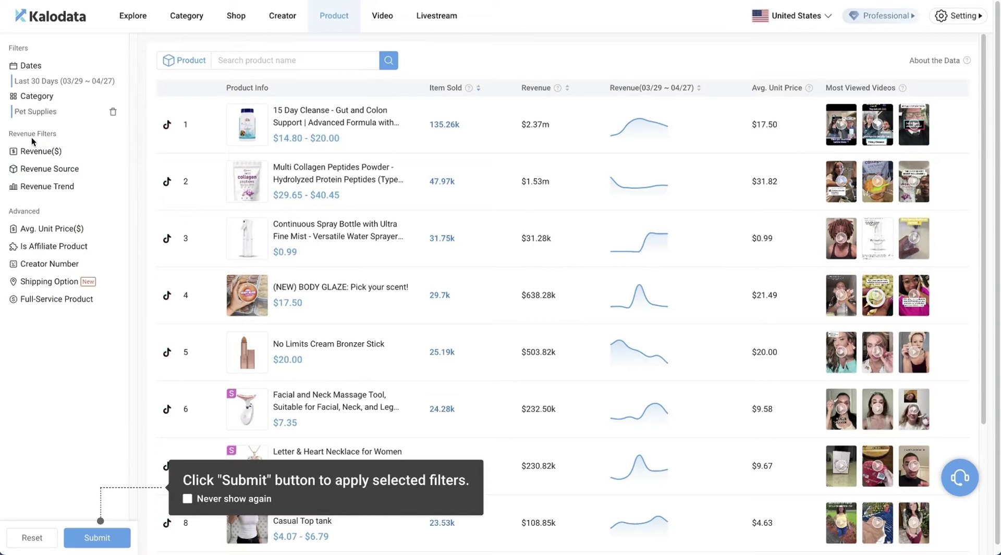
Set a minimum revenue of 20000 and keep all revenue sources included
left_click(43, 151)
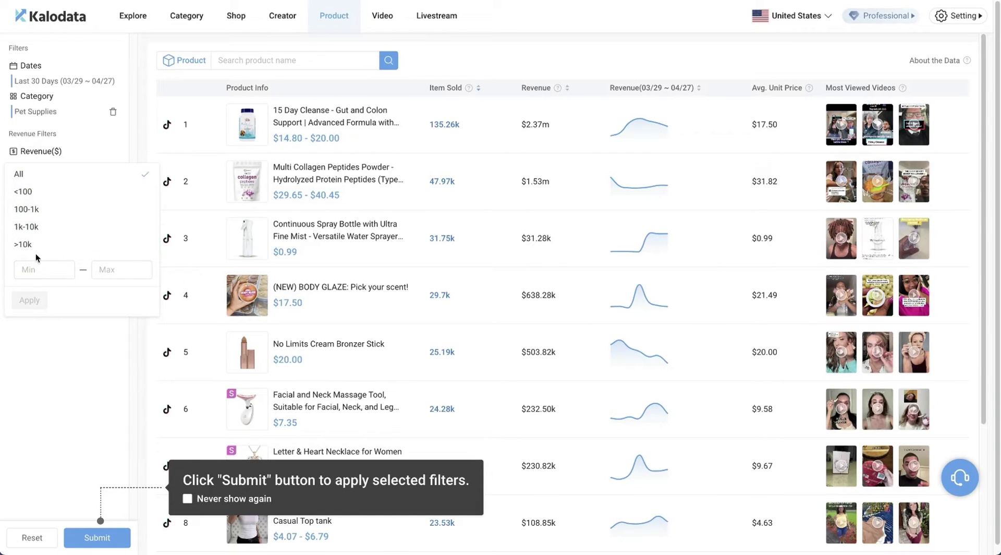
left_click(39, 274)
type("20000")
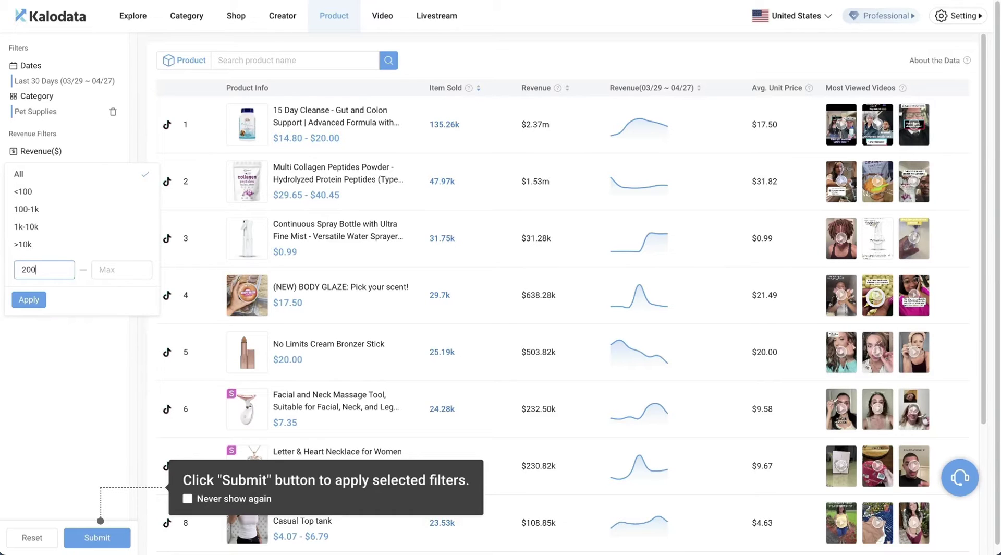
left_click(30, 300)
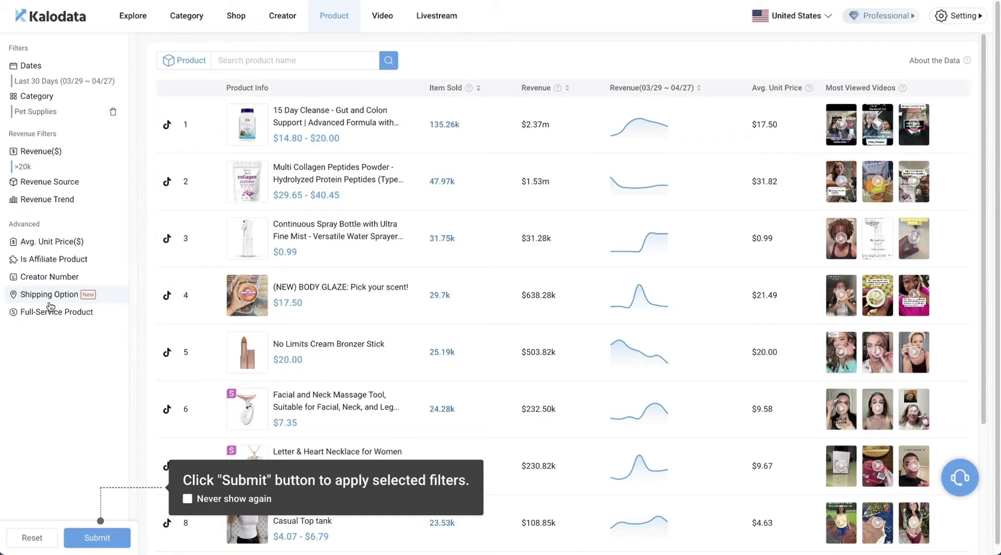
left_click(34, 187)
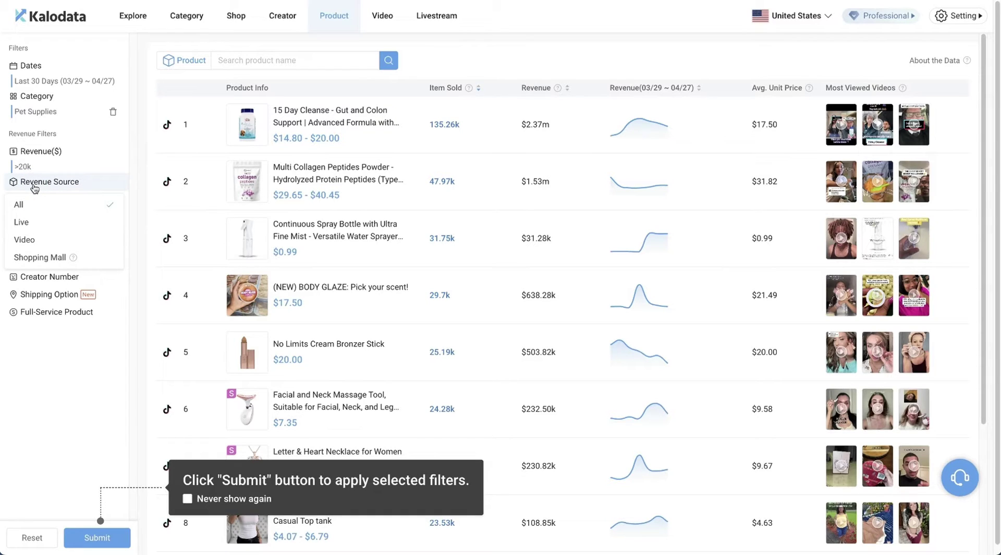
left_click(27, 206)
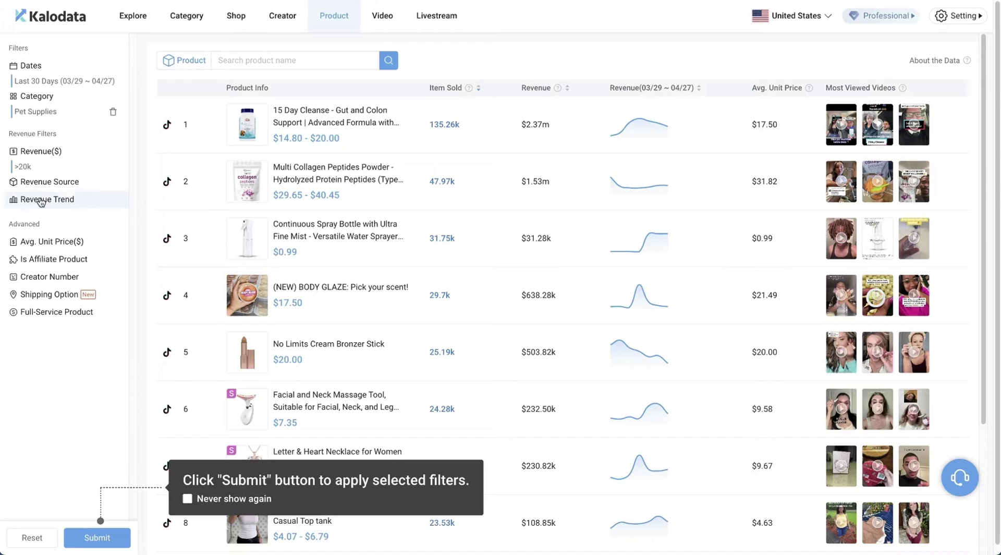
Set Revenue Trend to Growing and Avg. Unit Price to $20–100, then submit the filters
left_click(38, 202)
mouse_move(53, 244)
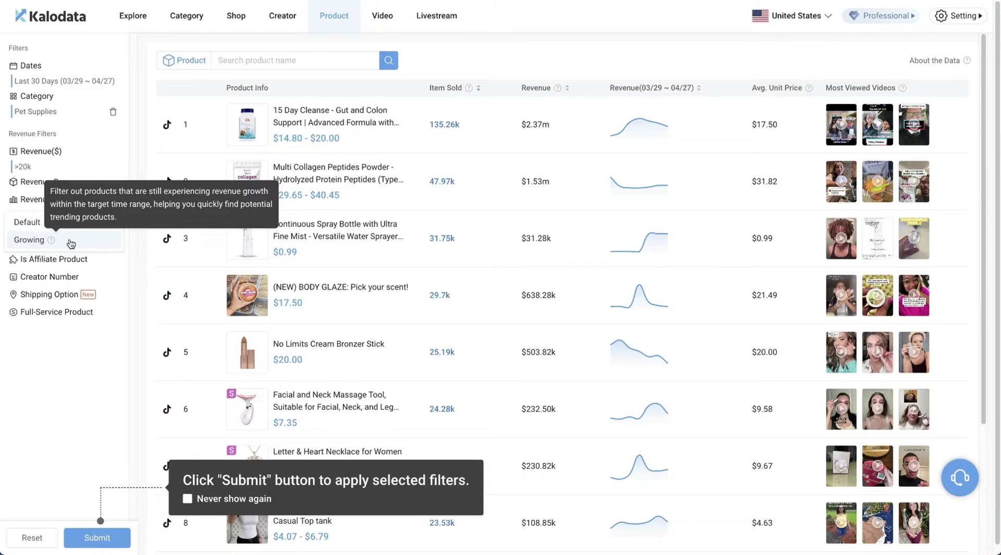
left_click(71, 244)
left_click(50, 254)
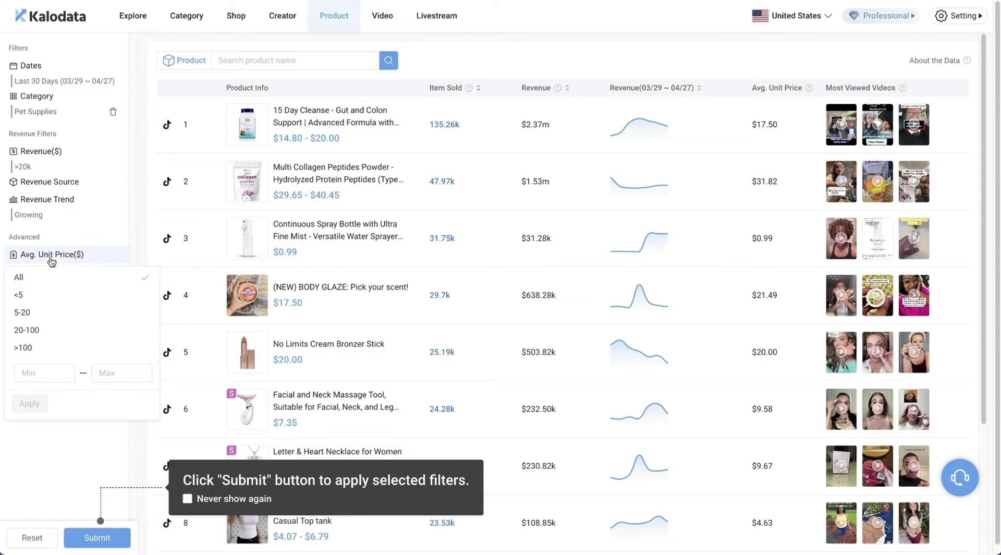
left_click(51, 257)
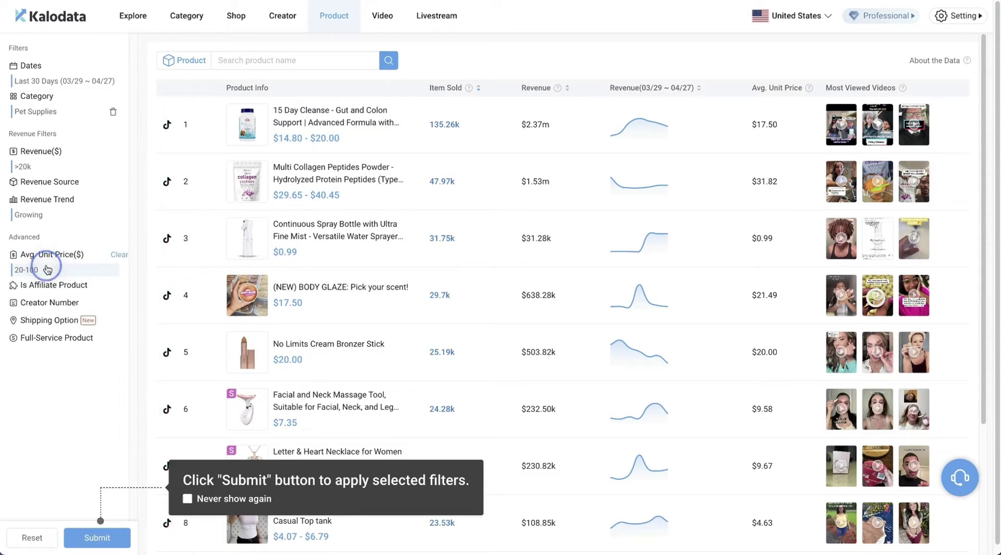
left_click(45, 256)
left_click(47, 343)
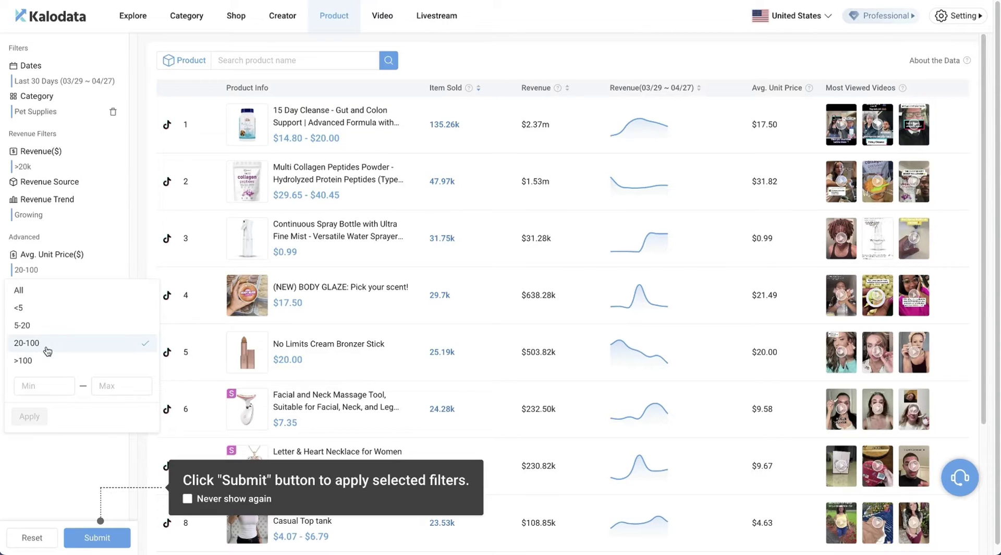
left_click(47, 347)
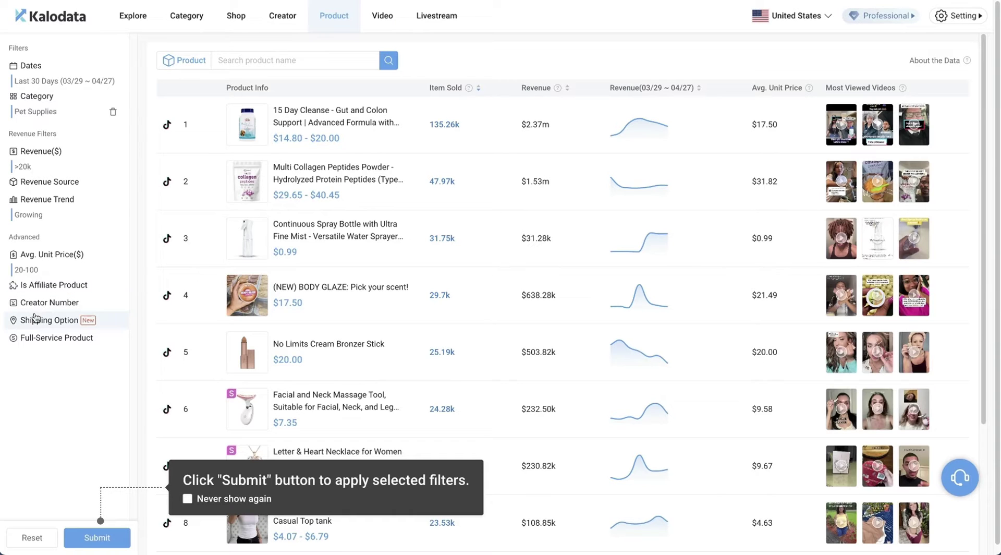
left_click(98, 537)
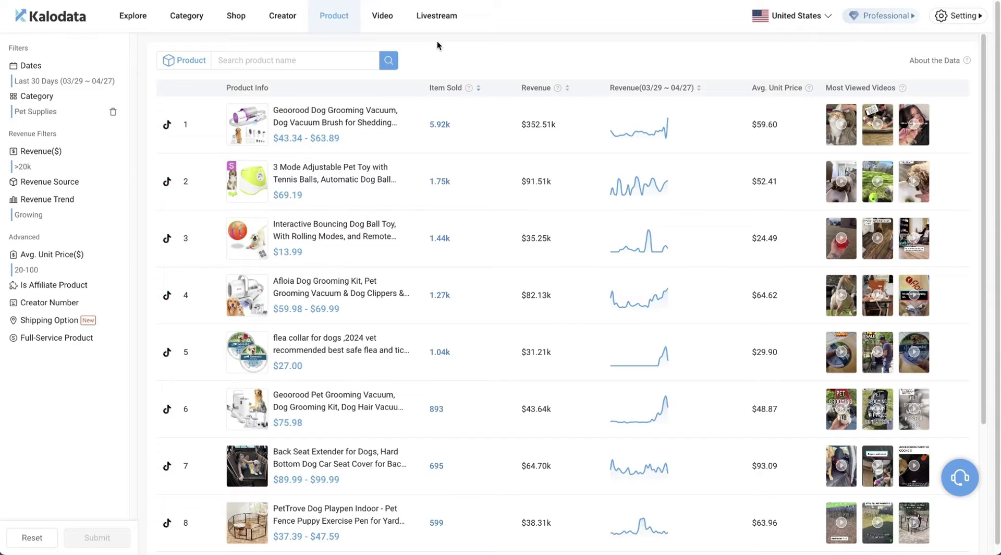
Open the Geoorood dog grooming vacuum's details: $352.51k revenue, 5.92k sold, $59.60 average price
scroll(471, 147, "down", 3)
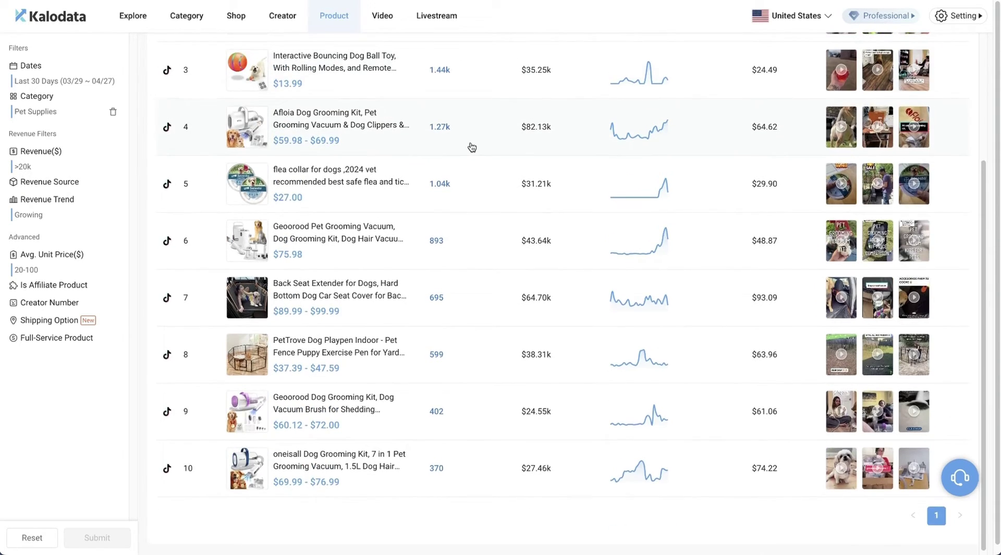
scroll(471, 147, "up", 3)
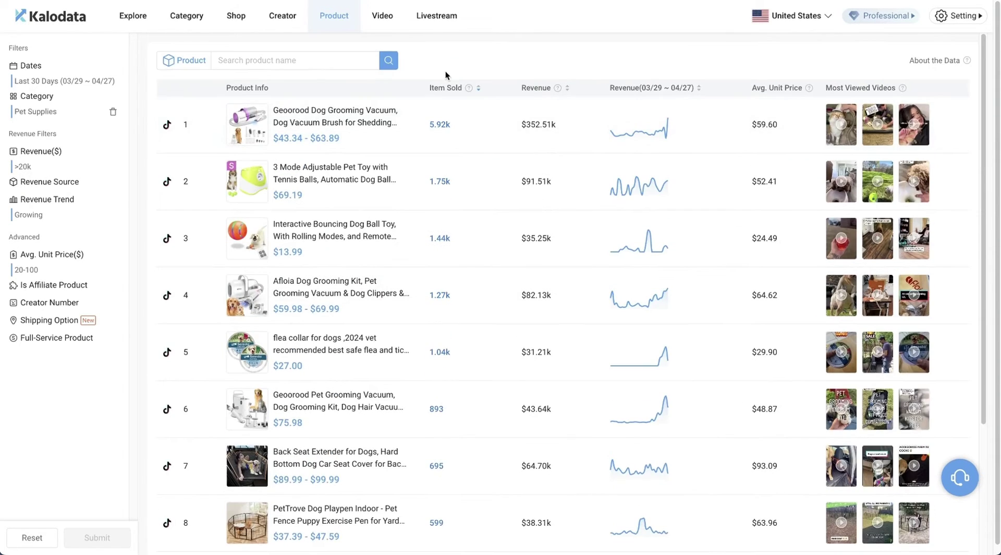
left_click(352, 122)
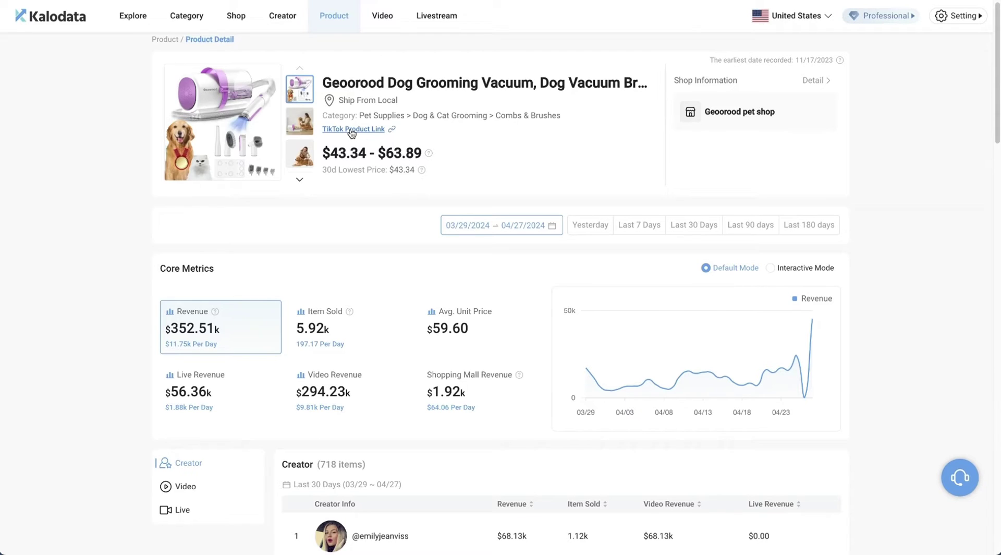
scroll(307, 228, "down", 1)
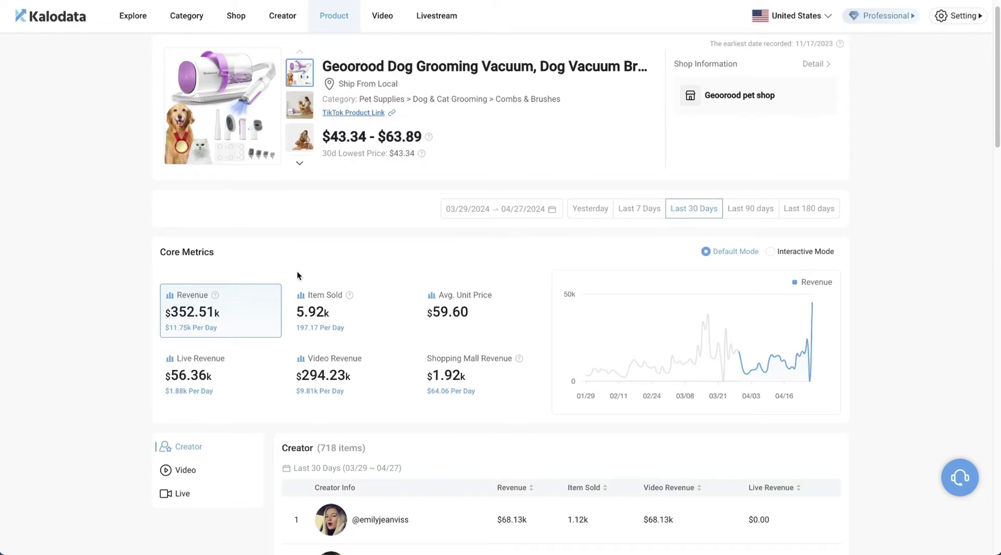
mouse_move(805, 359)
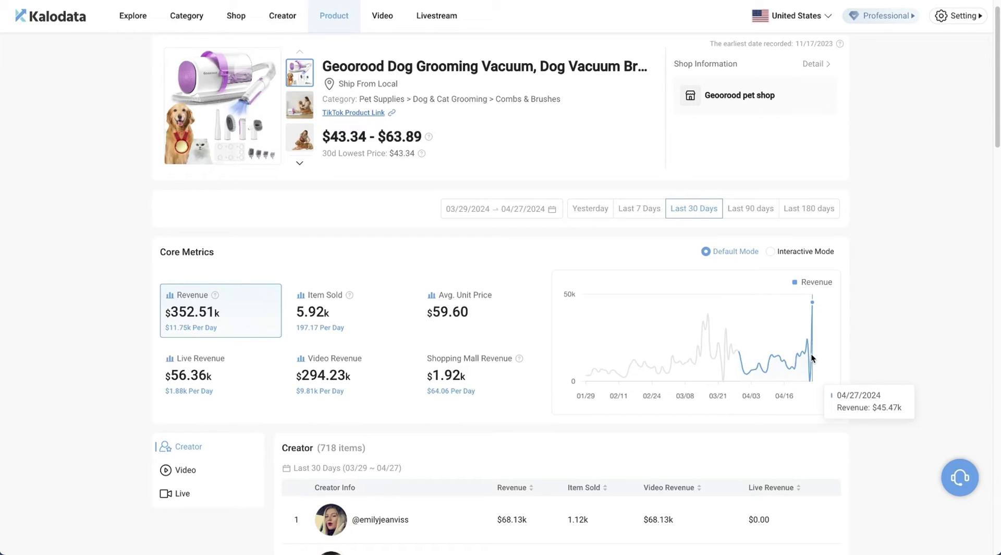
scroll(878, 320, "down", 15)
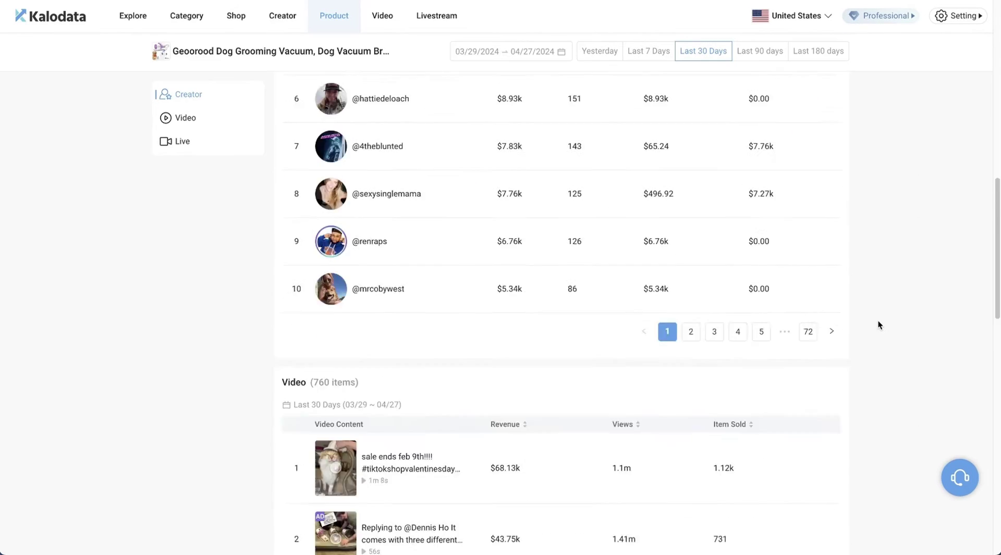
scroll(878, 324, "down", 1)
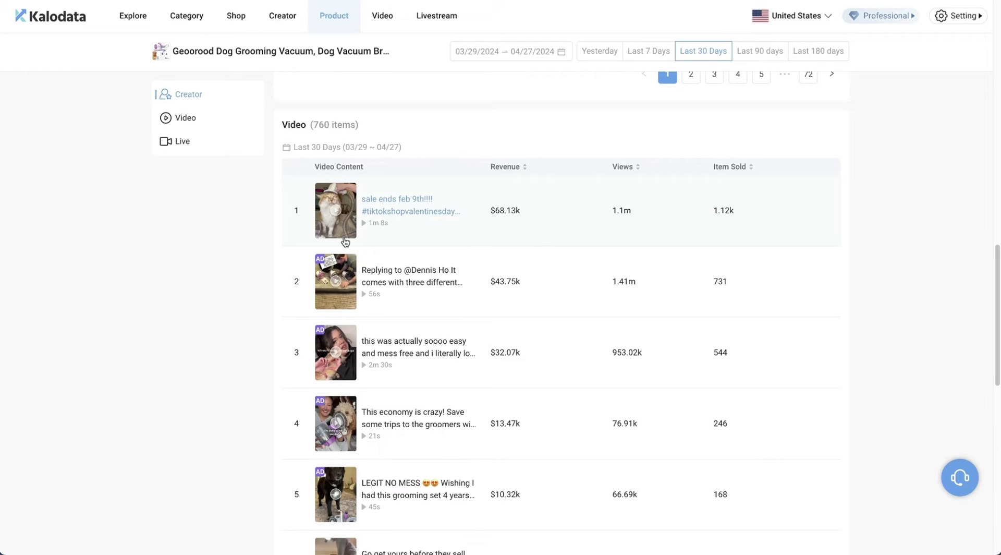
mouse_move(338, 236)
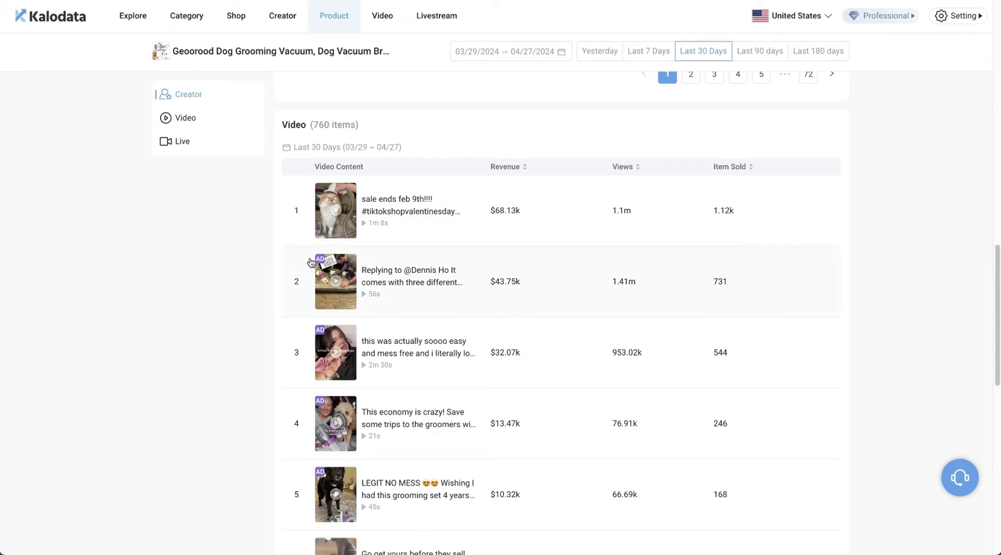
Export the top-earning video's timestamped transcript and copy it
mouse_move(319, 263)
left_click(342, 231)
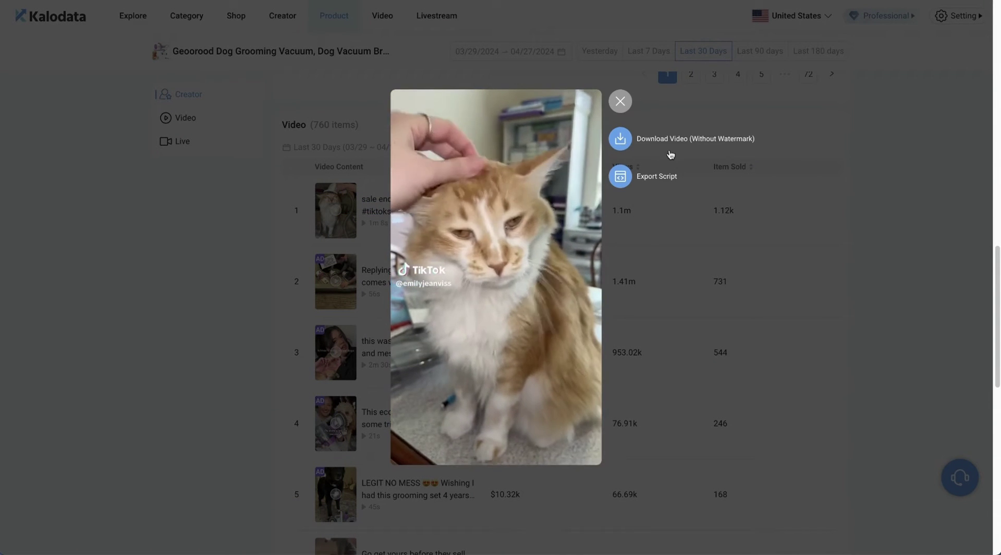
left_click(621, 179)
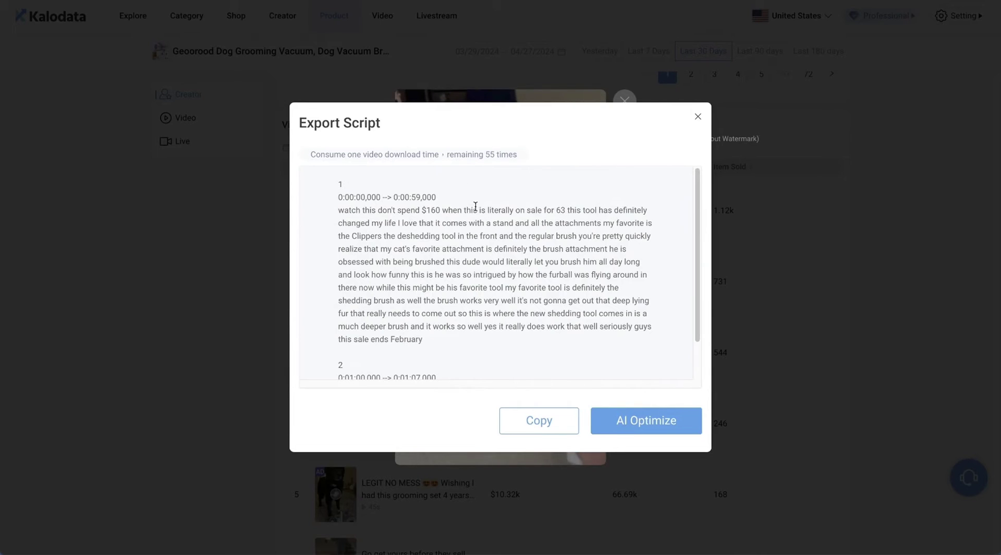
left_click(527, 426)
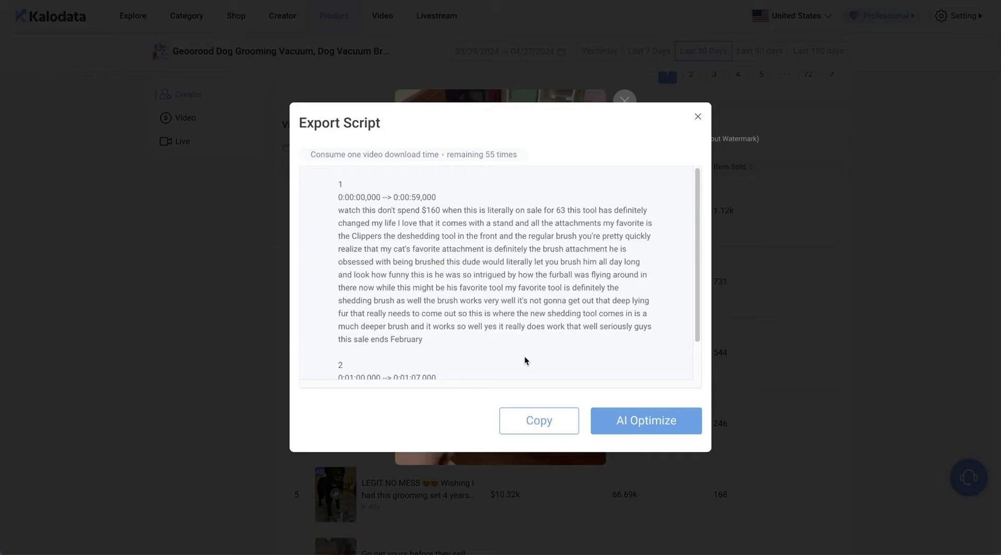
Ask Kalo AI to 'make the script shorter' and copy the two-part shortened script
left_click(642, 422)
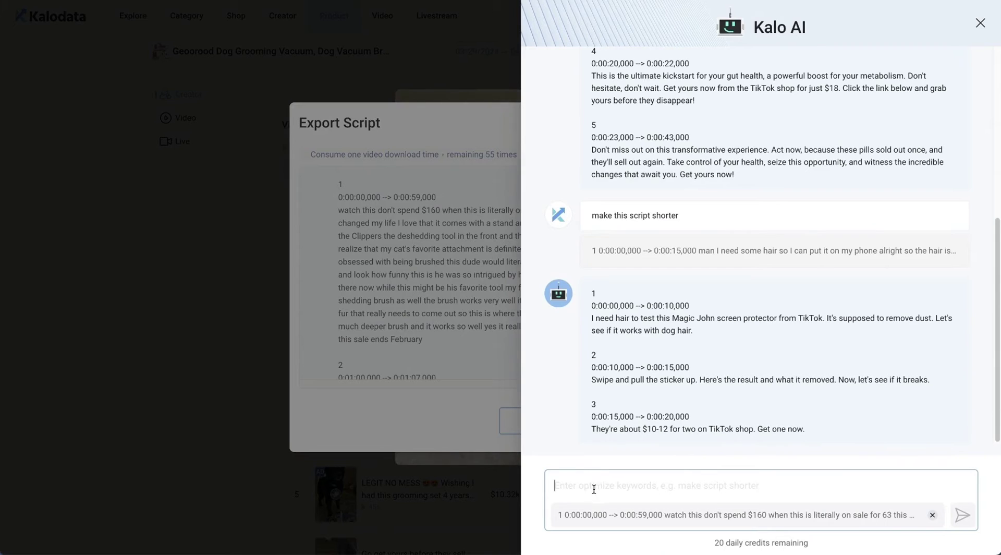
left_click(593, 488)
type("make the script shorter")
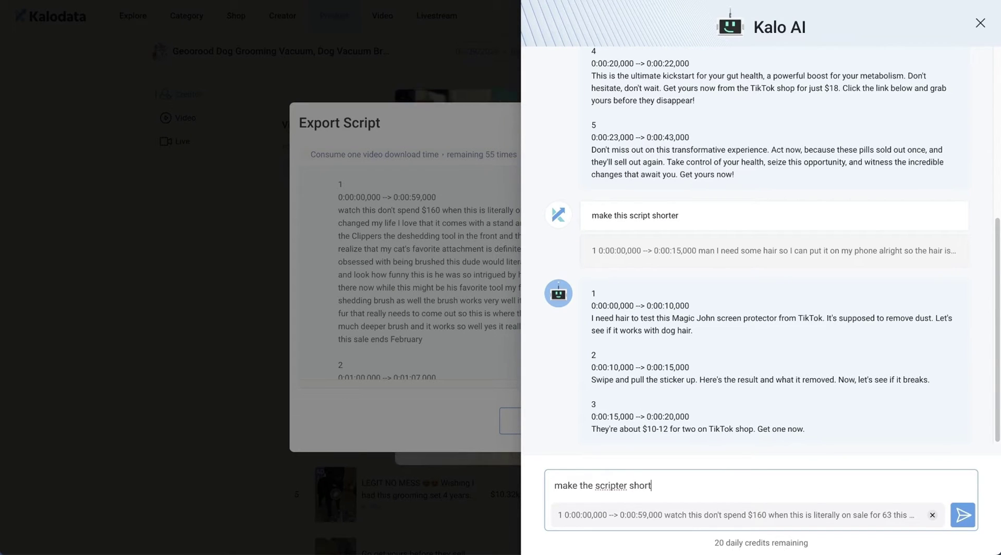
left_click(963, 517)
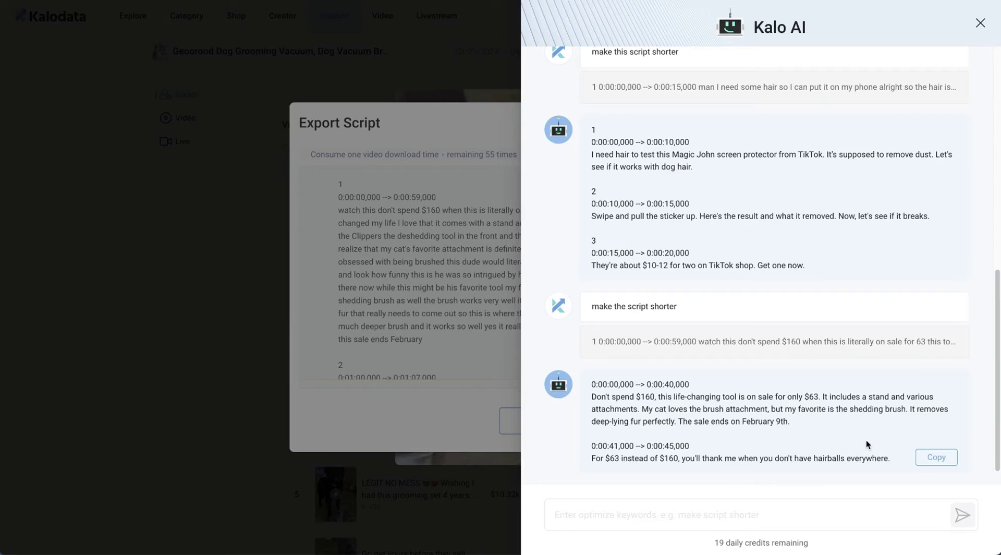
left_click(933, 461)
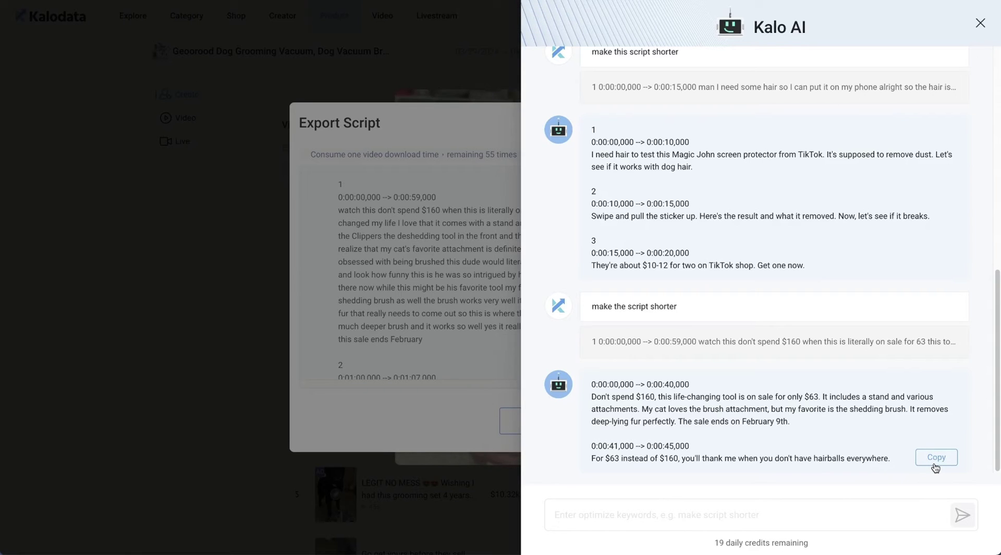
Close the AI panel and open the 'sale ends feb 9th!!!!' video's stats for the Geoorood product
left_click(482, 112)
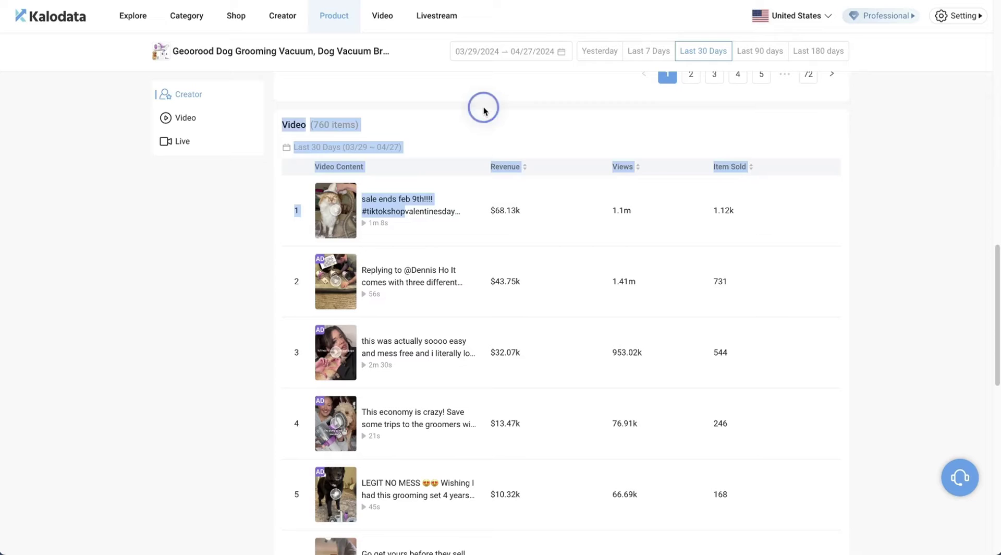
left_click(403, 213)
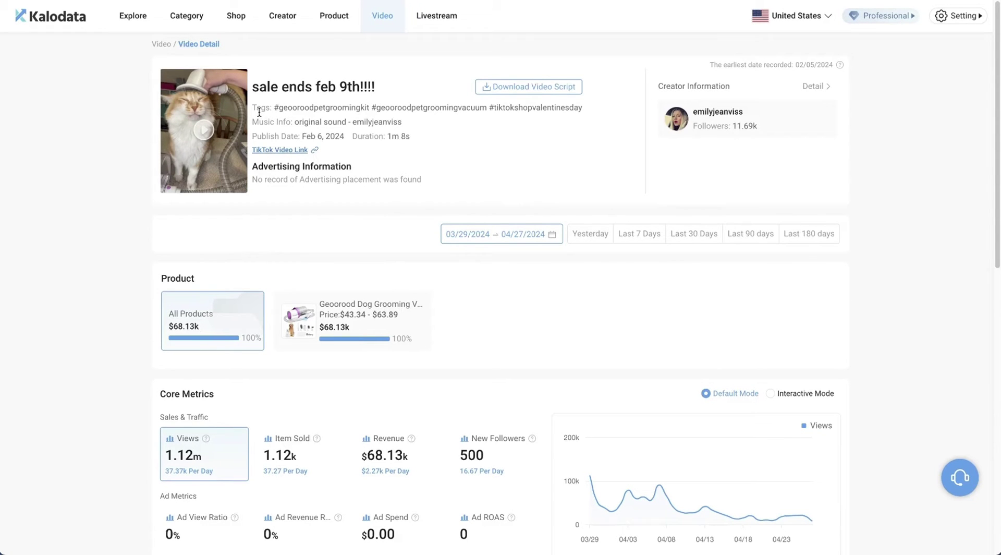
left_click_drag(251, 105, 271, 108)
left_click(288, 139)
left_click(321, 305)
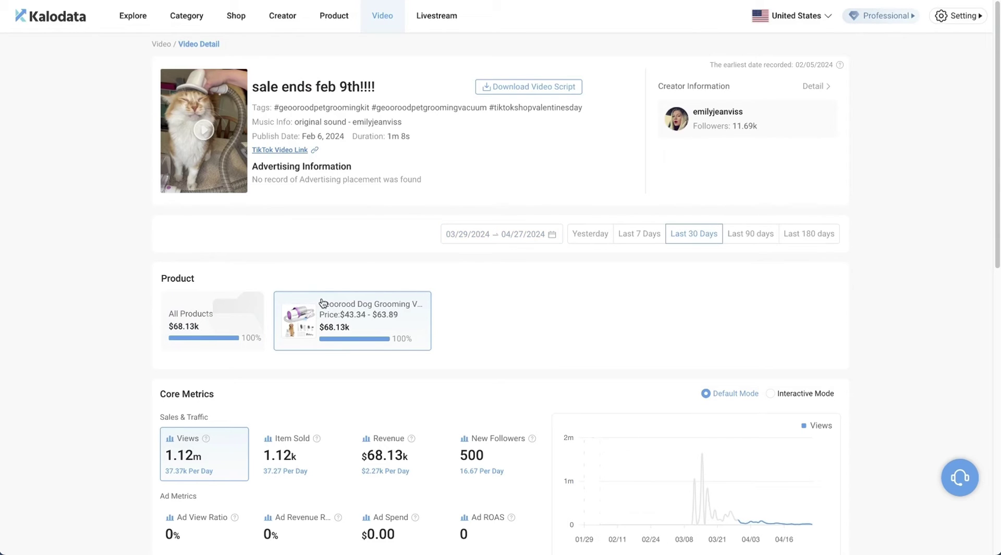
mouse_move(311, 321)
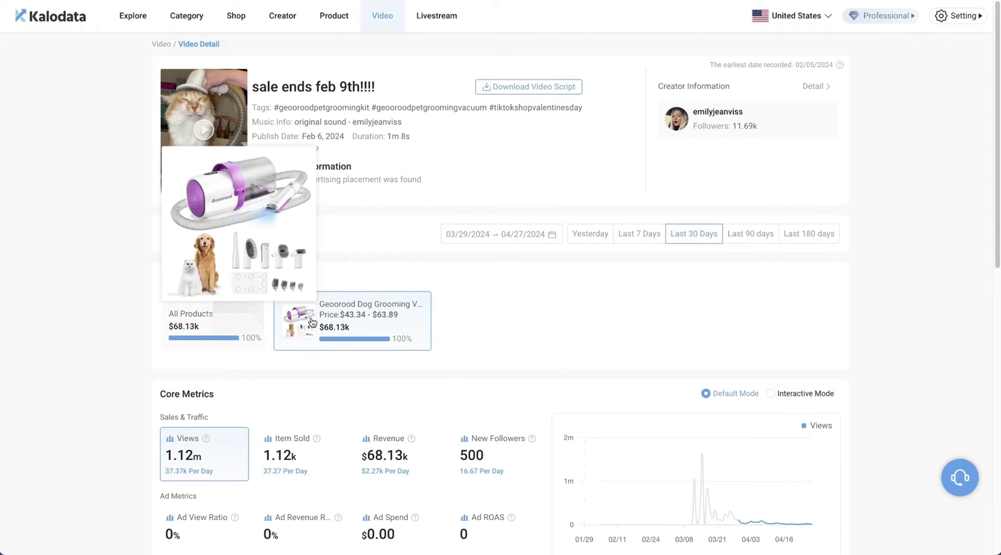
Scroll through the Similar Videos grid of grooming-vacuum videos
scroll(449, 272, "down", 7)
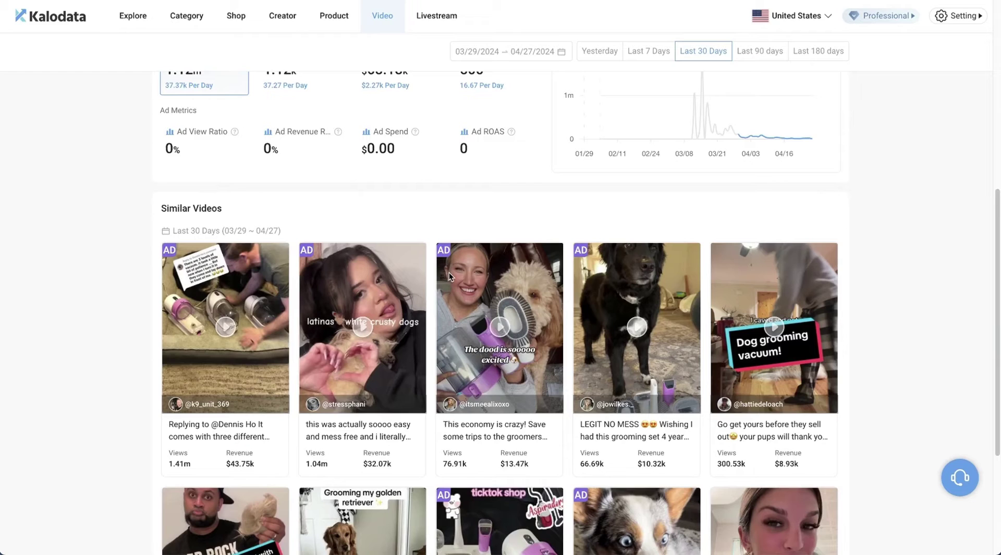
scroll(449, 273, "down", 2)
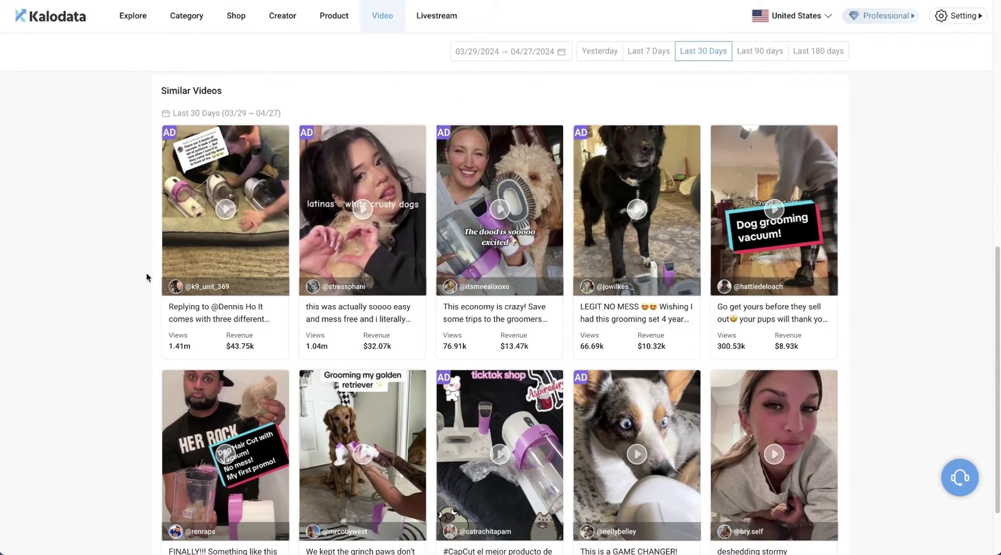
scroll(146, 273, "up", 10)
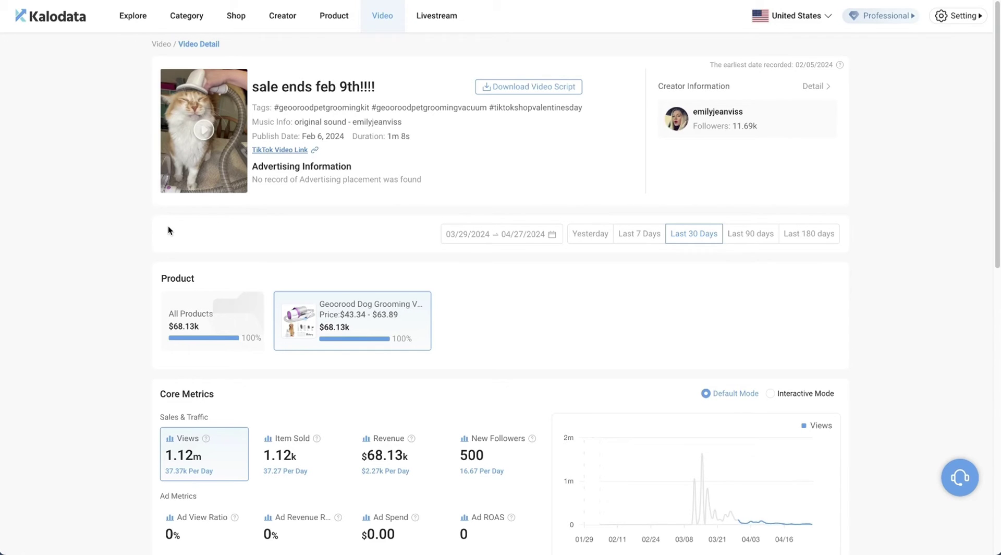
scroll(152, 242, "down", 8)
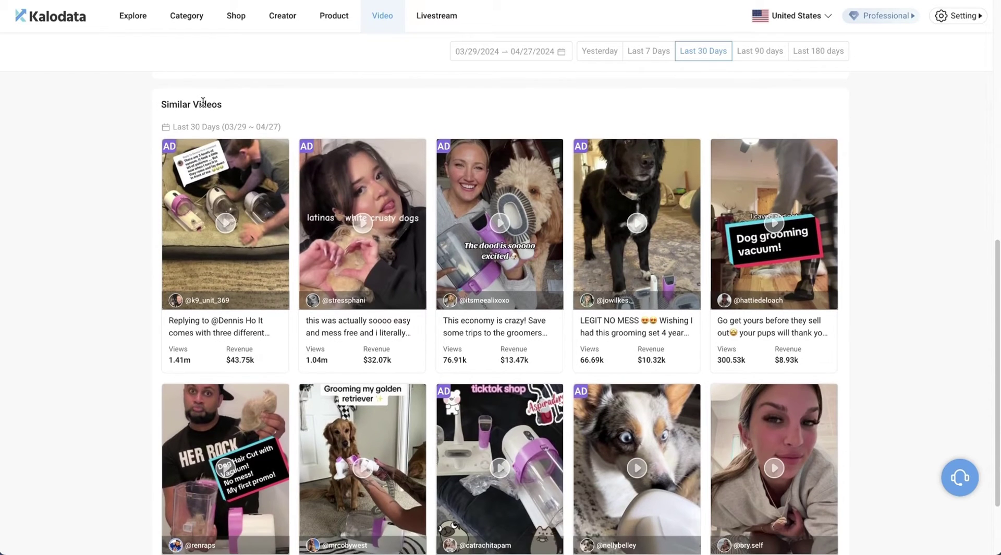
scroll(153, 253, "down", 1)
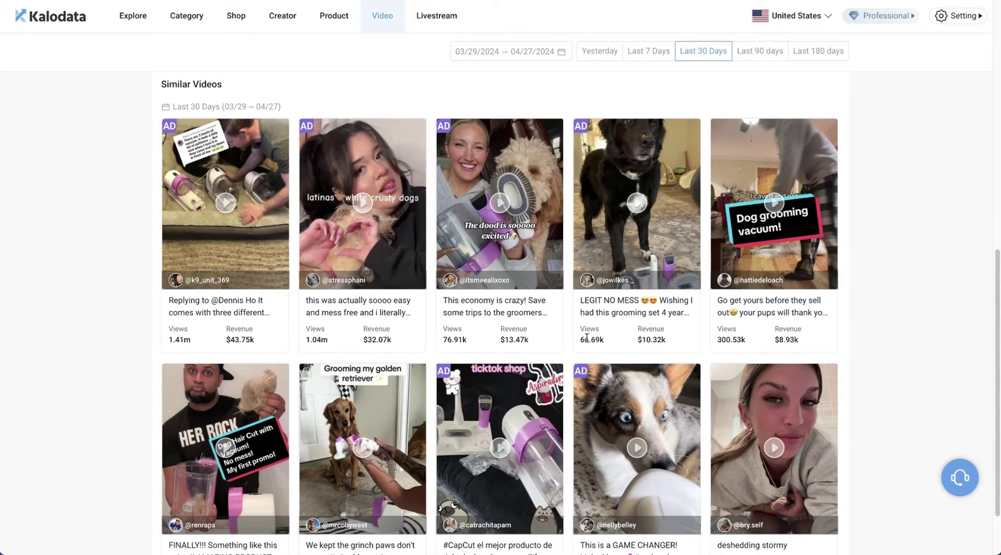
scroll(226, 436, "down", 1)
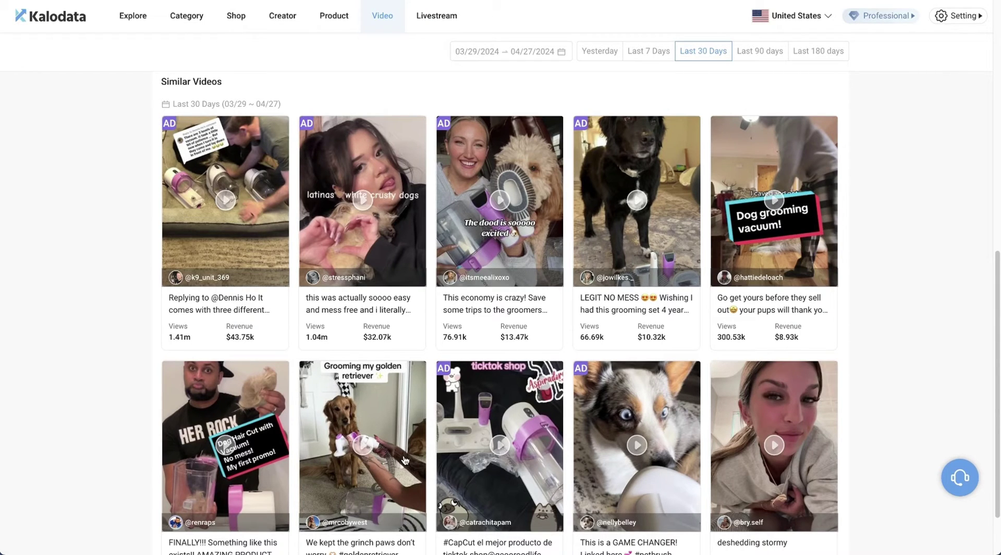
scroll(405, 460, "down", 2)
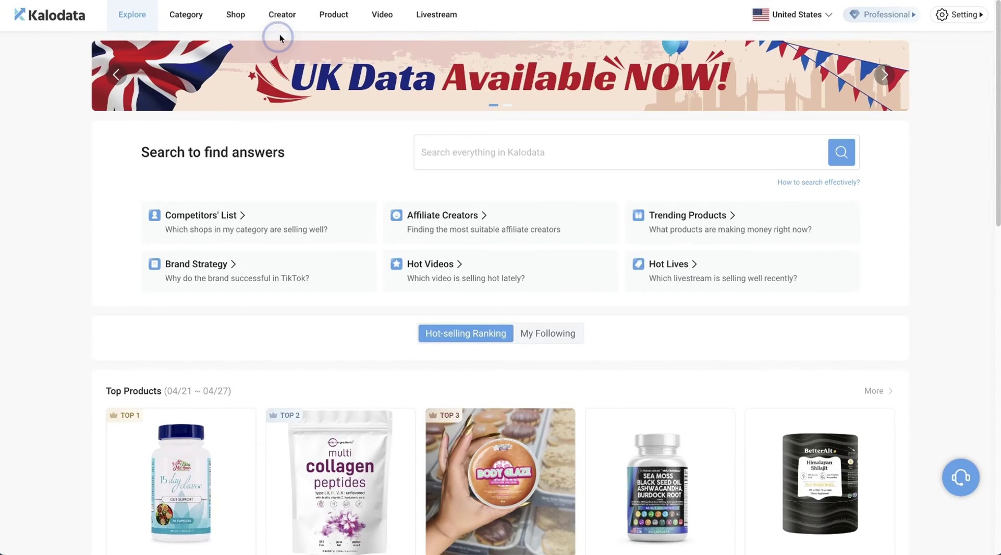
Follow the fourth-ranked Pet Supplies creator ($81.26k revenue) from the Creator rankings
left_click(282, 14)
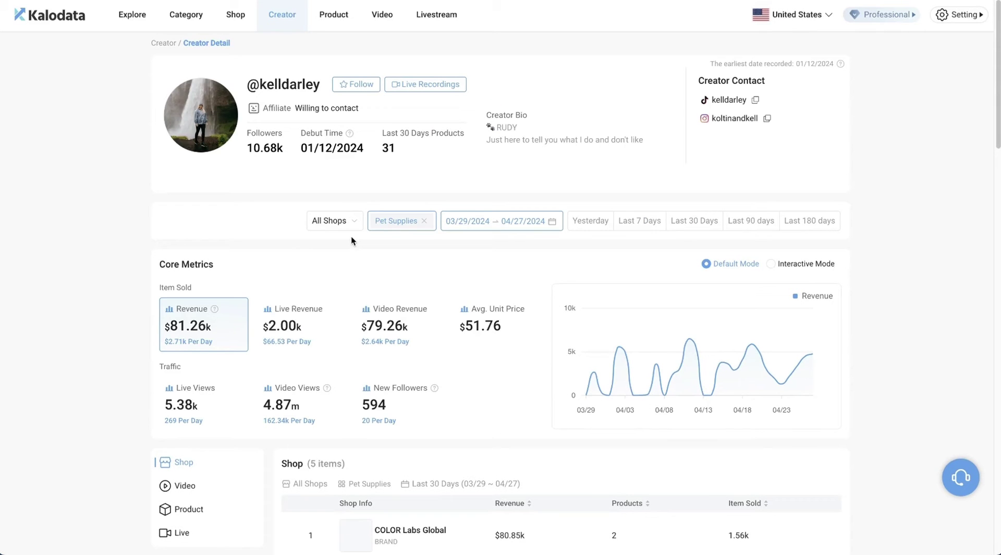
left_click(364, 91)
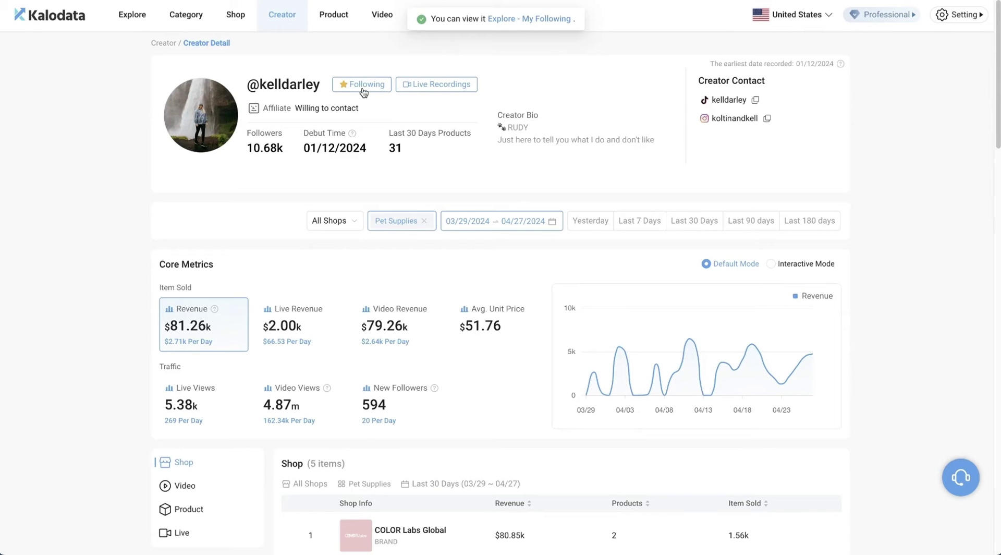
From the followed-creators list, use Add Creators to follow another creator
left_click(535, 19)
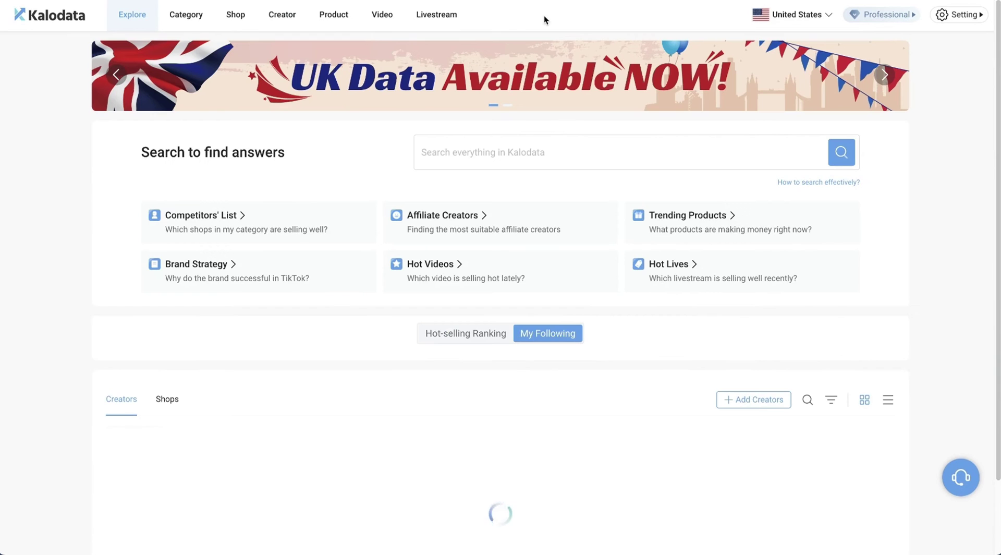
scroll(111, 262, "down", 3)
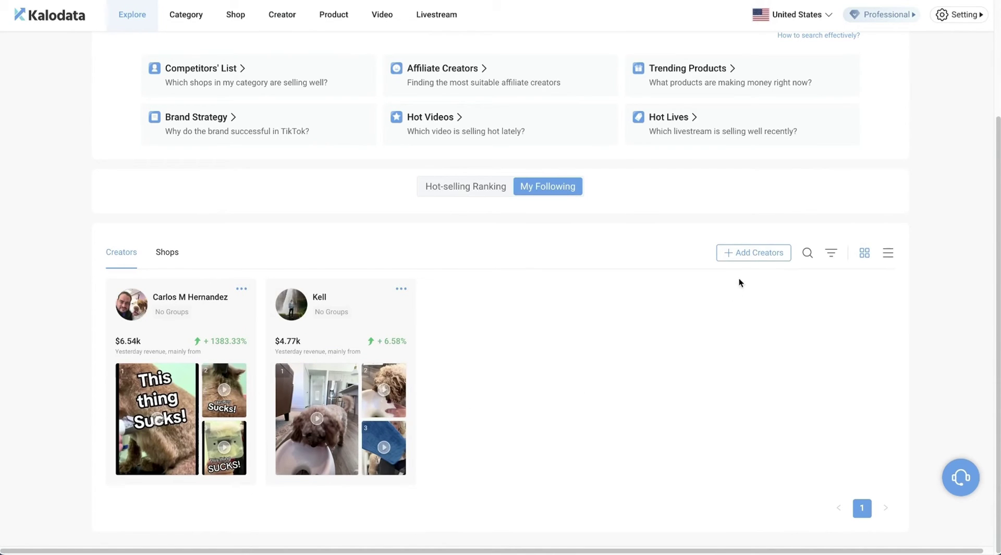
left_click(750, 259)
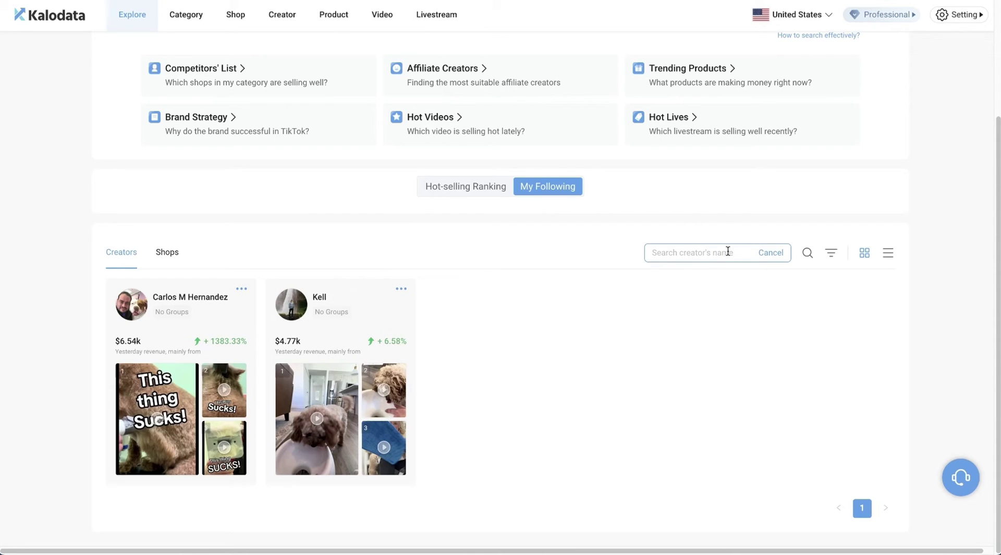
left_click(686, 256)
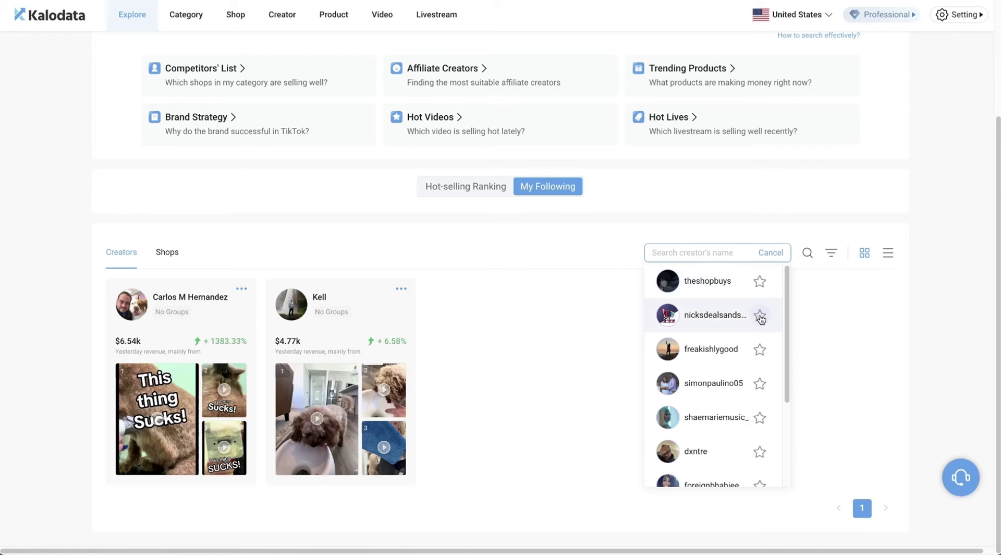
left_click(759, 384)
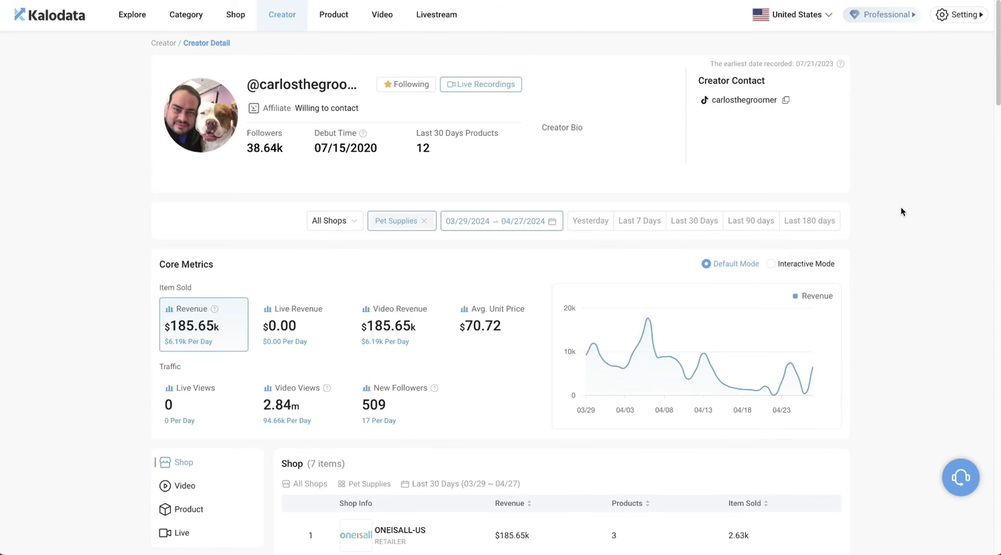
Scroll through the groomer creator's Shop, Video and Product tables, topped by the $185.65k oneisall grooming kit
scroll(902, 211, "down", 7)
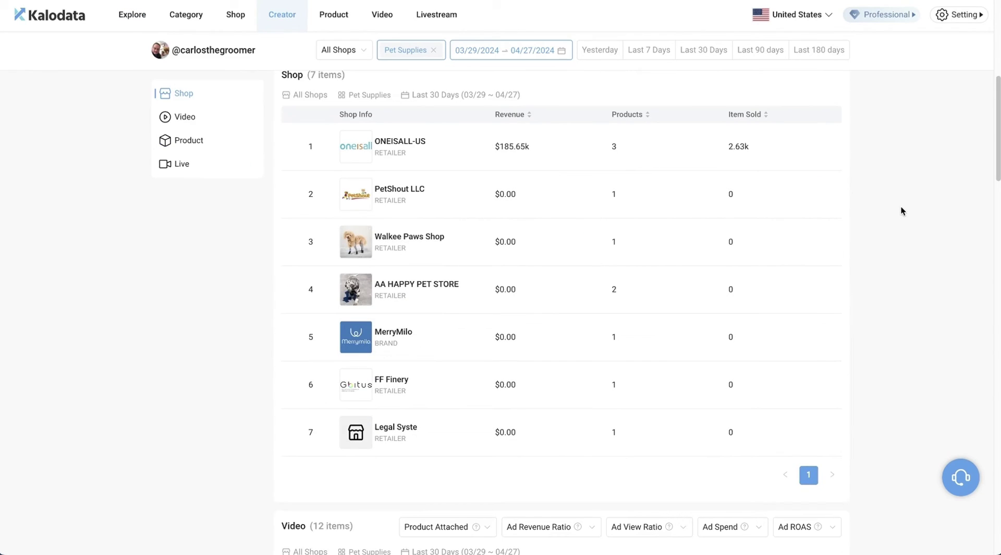
scroll(901, 211, "up", 1)
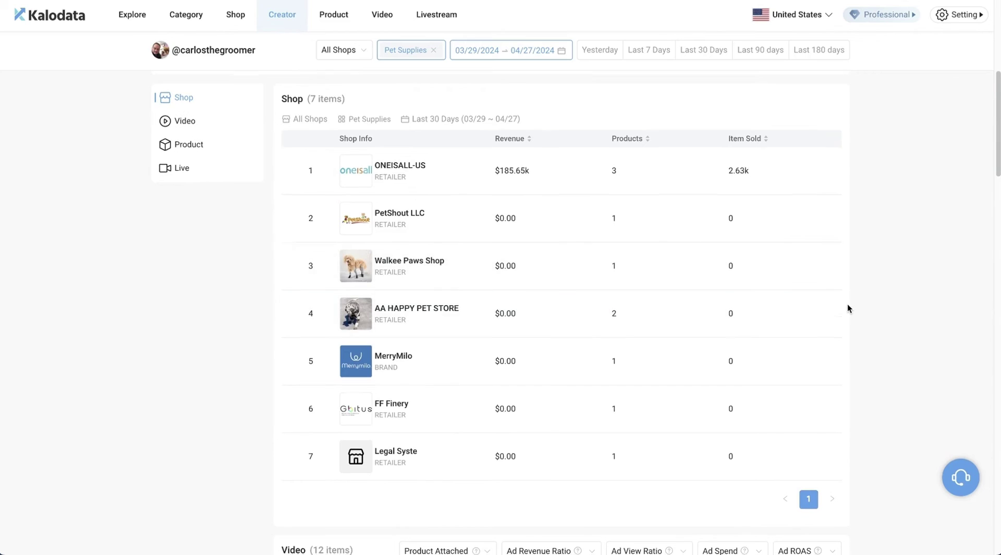
scroll(846, 305, "down", 20)
scroll(939, 345, "down", 3)
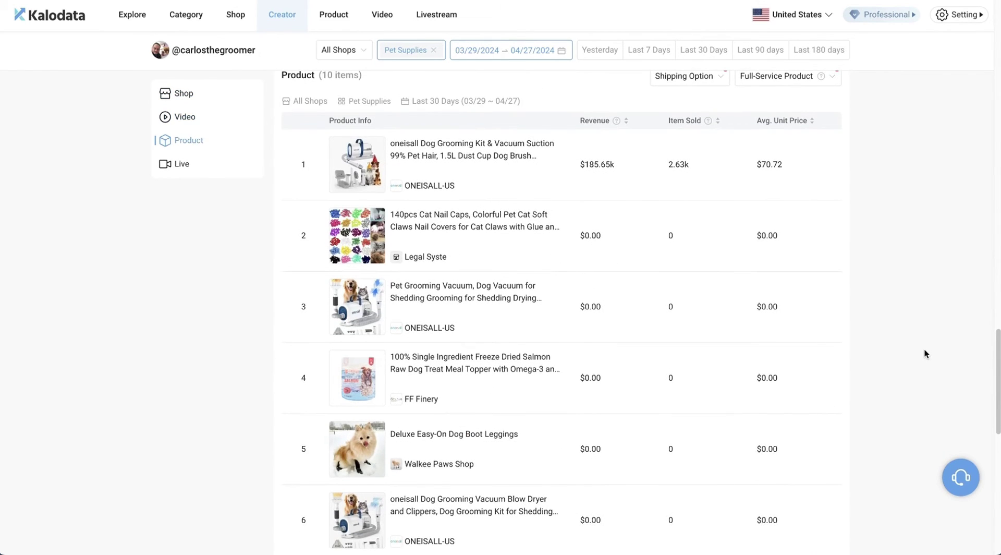
scroll(924, 349, "down", 1)
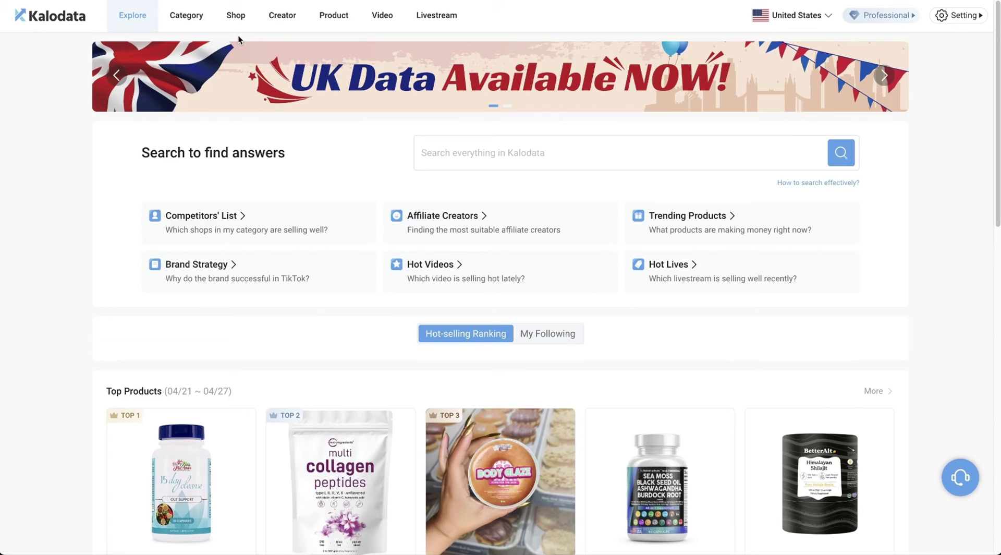
Open the last-30-days Pet Supplies shop ranking, led by Geoorood pet shop at $397.31k revenue
left_click(238, 20)
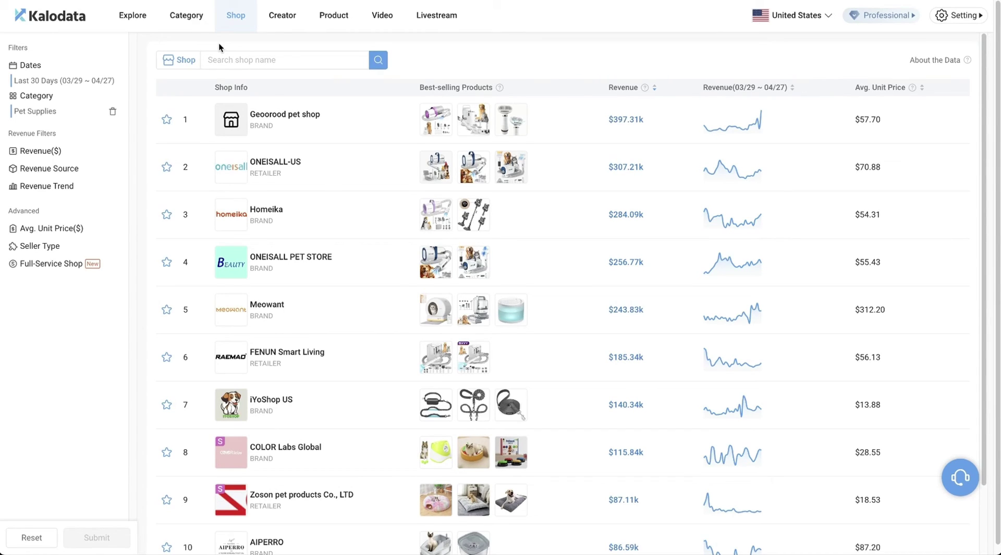
Open the top-ranked Geoorood pet shop and scroll through its metrics, creators and products
left_click(282, 116)
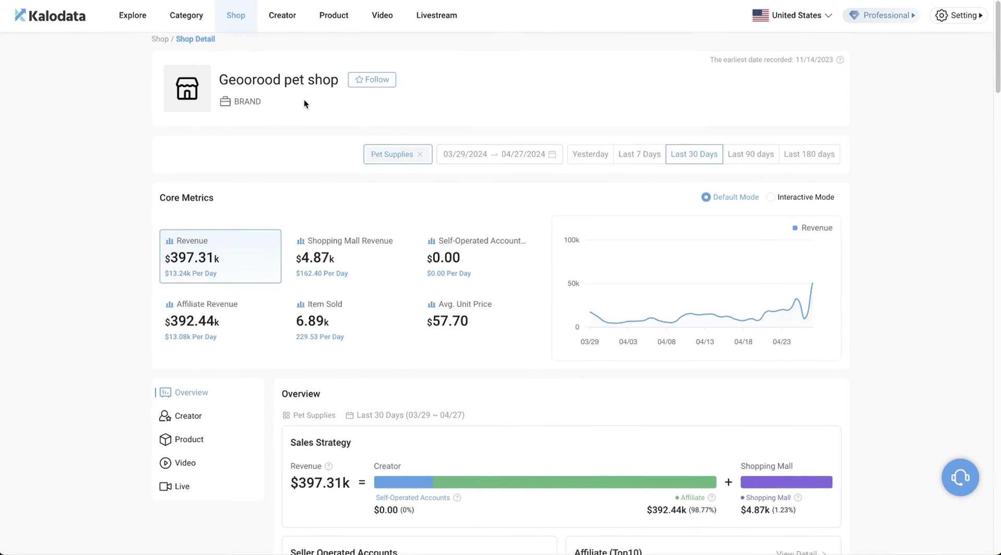
scroll(258, 151, "down", 2)
scroll(258, 159, "down", 5)
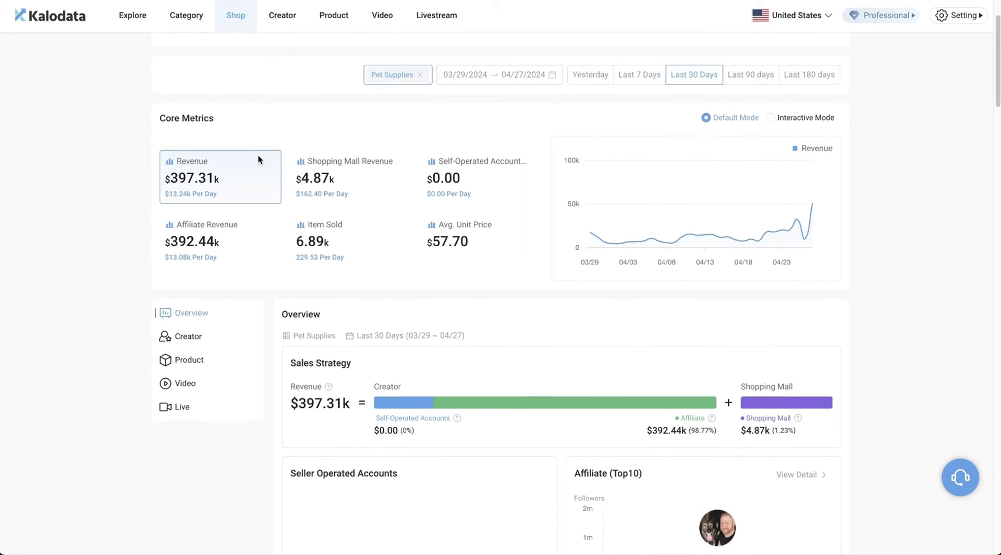
scroll(834, 241, "down", 20)
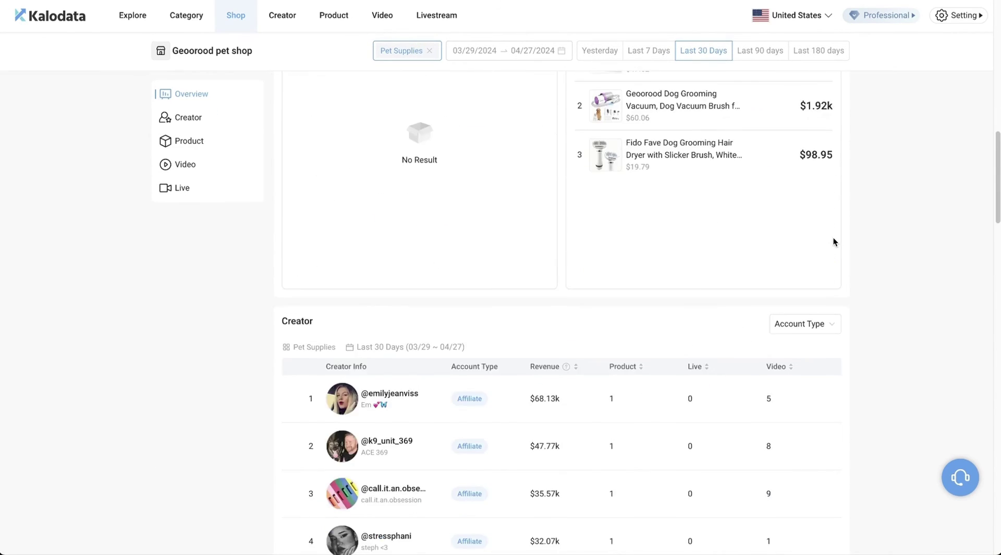
scroll(834, 240, "down", 5)
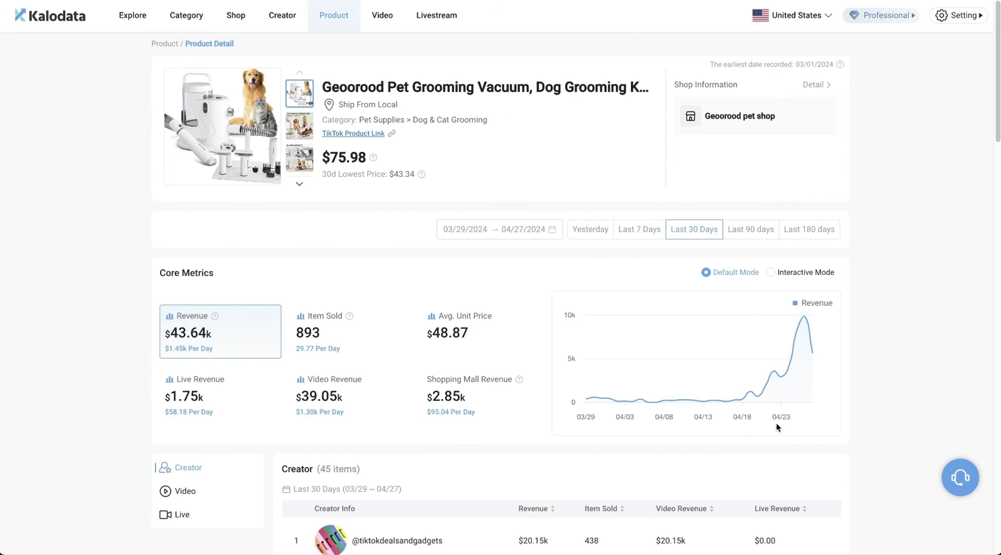
Inspect the grooming vacuum's revenue chart, then scroll through its creators and 53 promoting videos
mouse_move(750, 396)
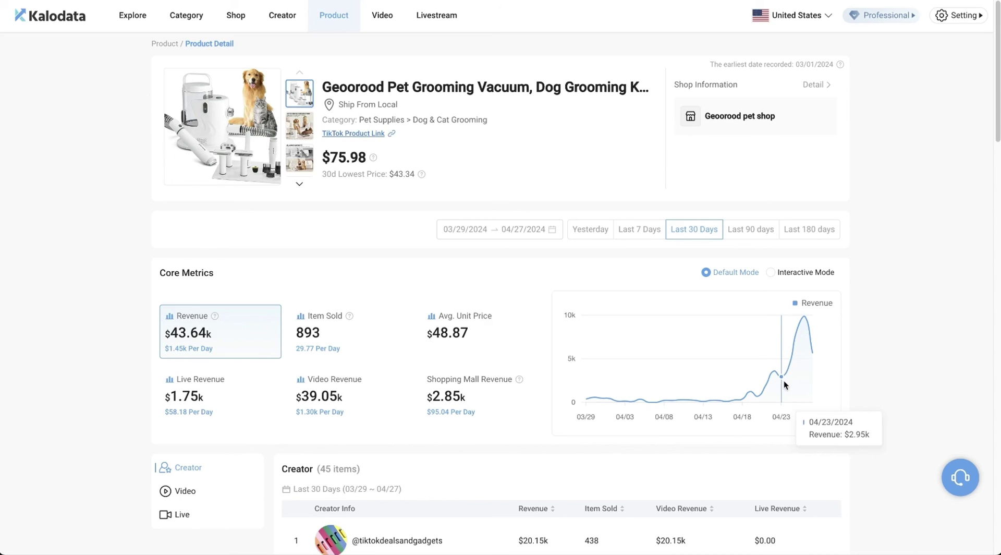
scroll(844, 347, "down", 8)
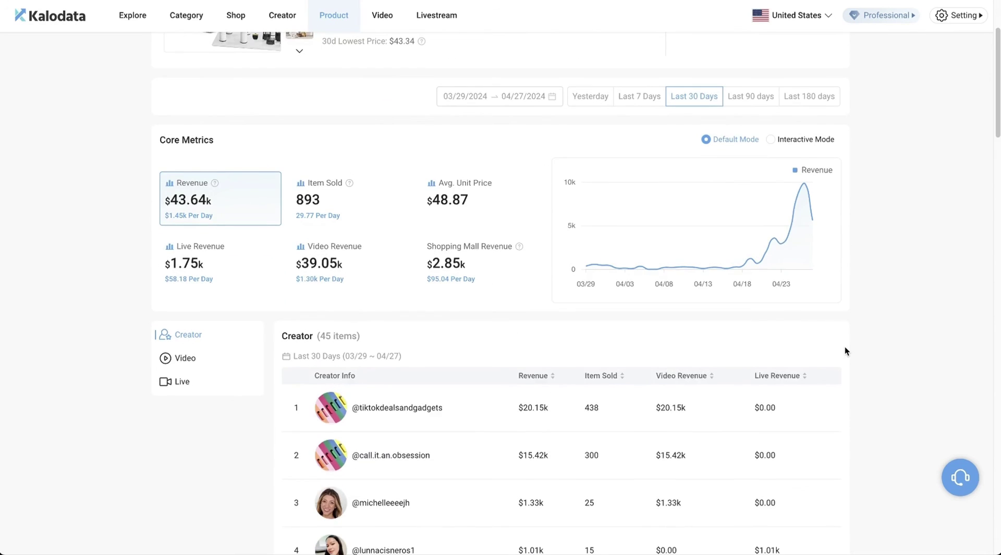
scroll(844, 346, "down", 9)
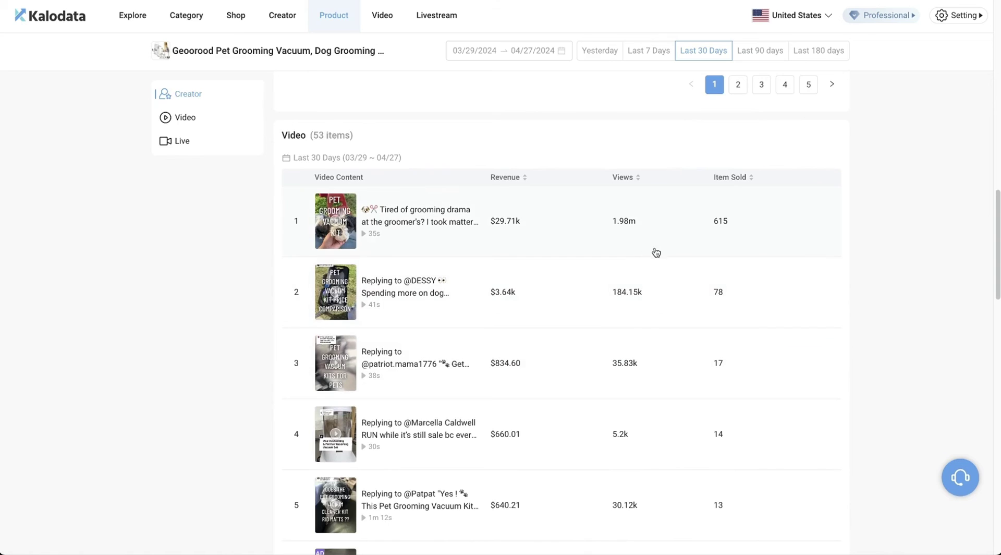
scroll(617, 130, "down", 1)
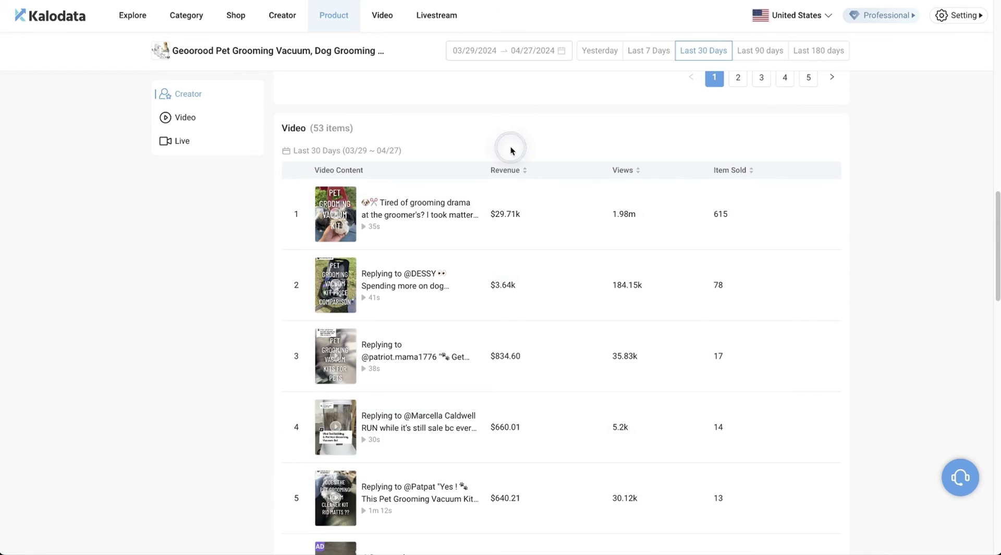
Show the Pet Supplies video ranking, topped at $175.86k revenue, and preview two of its videos
left_click(380, 23)
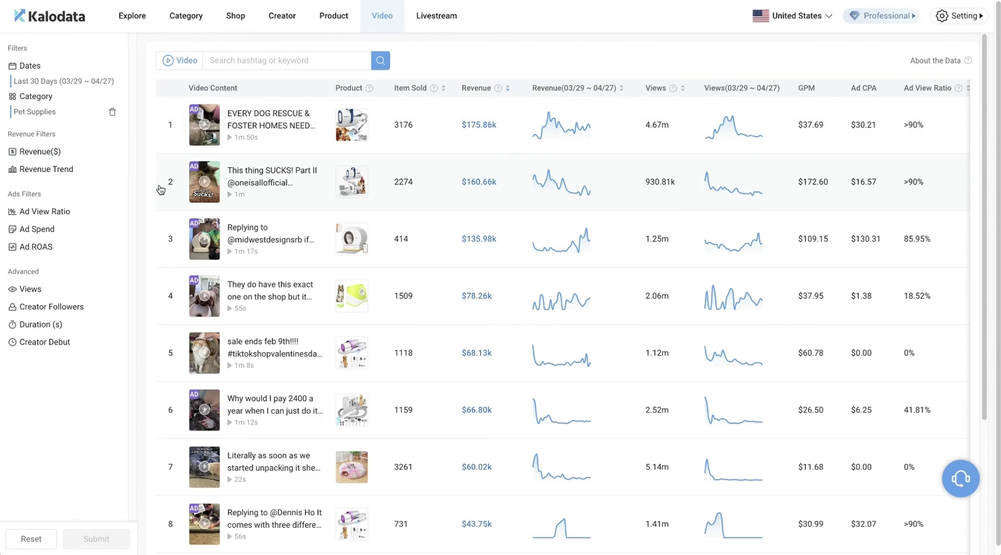
mouse_move(201, 249)
mouse_move(200, 353)
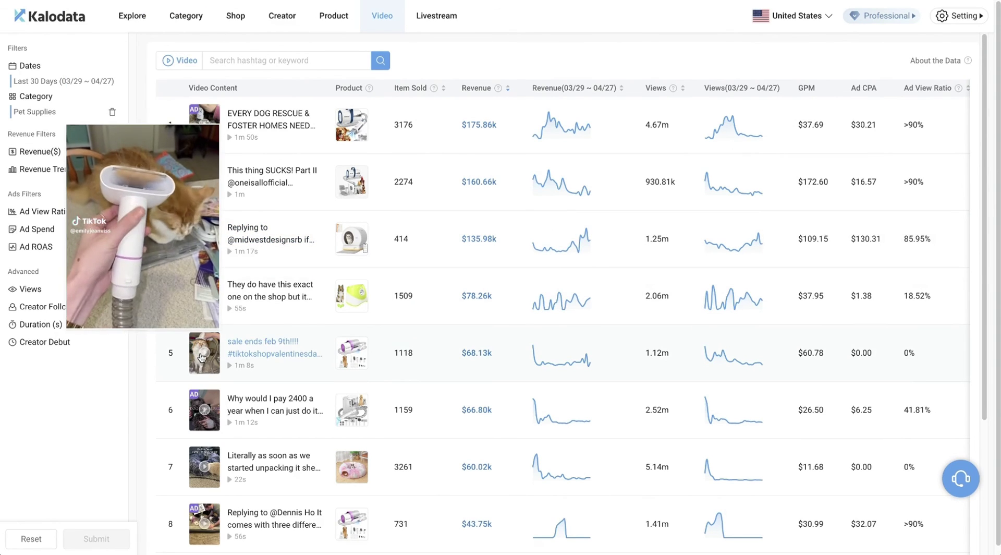